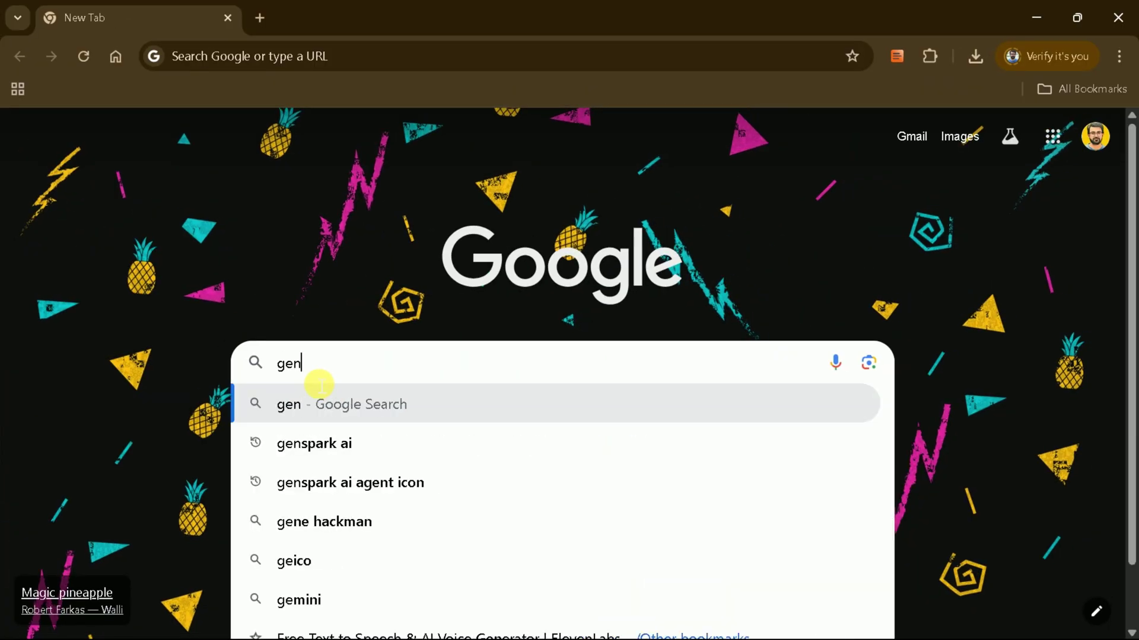
- Search Google for 'genspark ai' to reach the Genspark home page
{"action": "left_click", "coordinate": [242, 479]}
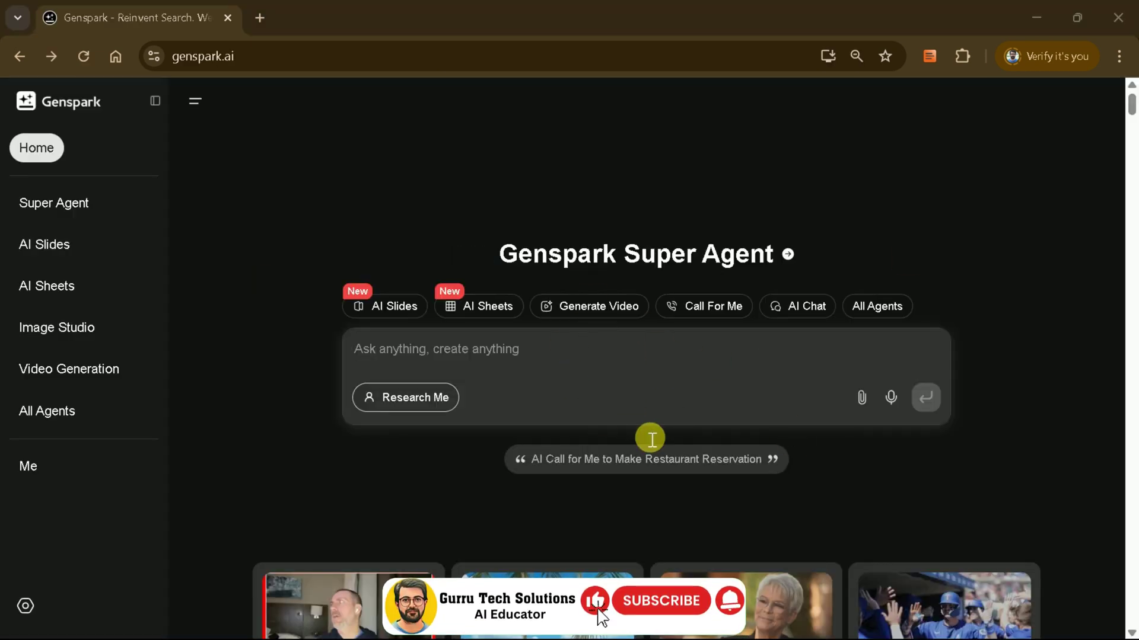
{"action": "scroll", "coordinate": [712, 406], "scroll_direction": "down", "scroll_amount": 2}
{"action": "scroll", "coordinate": [712, 406], "scroll_direction": "down", "scroll_amount": 5}
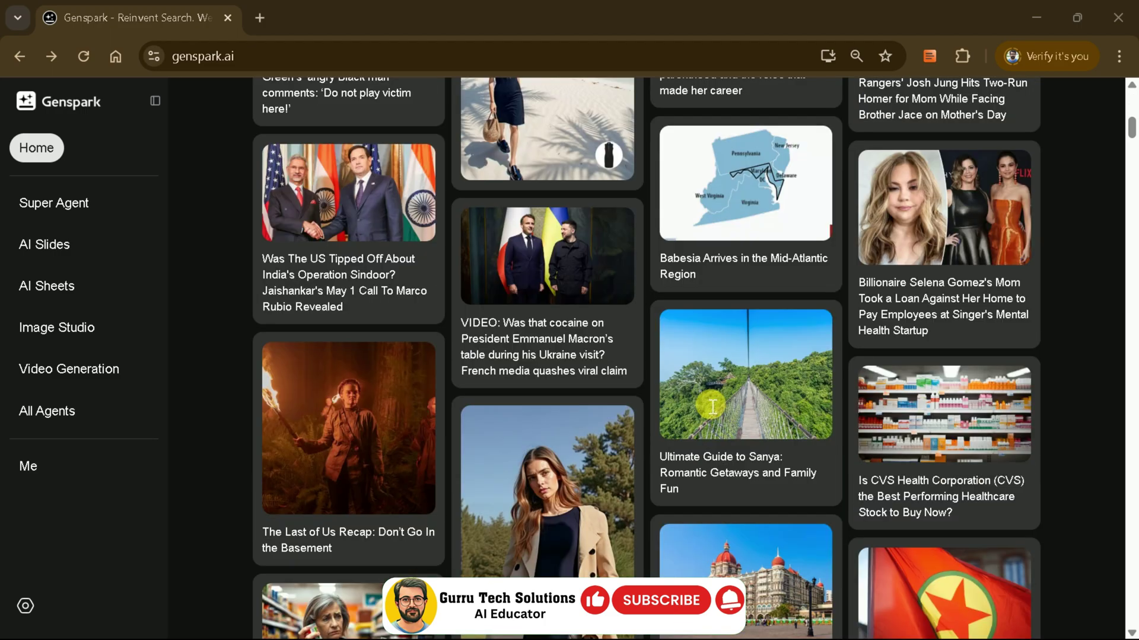
{"action": "scroll", "coordinate": [713, 407], "scroll_direction": "down", "scroll_amount": 1}
{"action": "scroll", "coordinate": [711, 406], "scroll_direction": "down", "scroll_amount": 5}
{"action": "scroll", "coordinate": [737, 461], "scroll_direction": "up", "scroll_amount": 6}
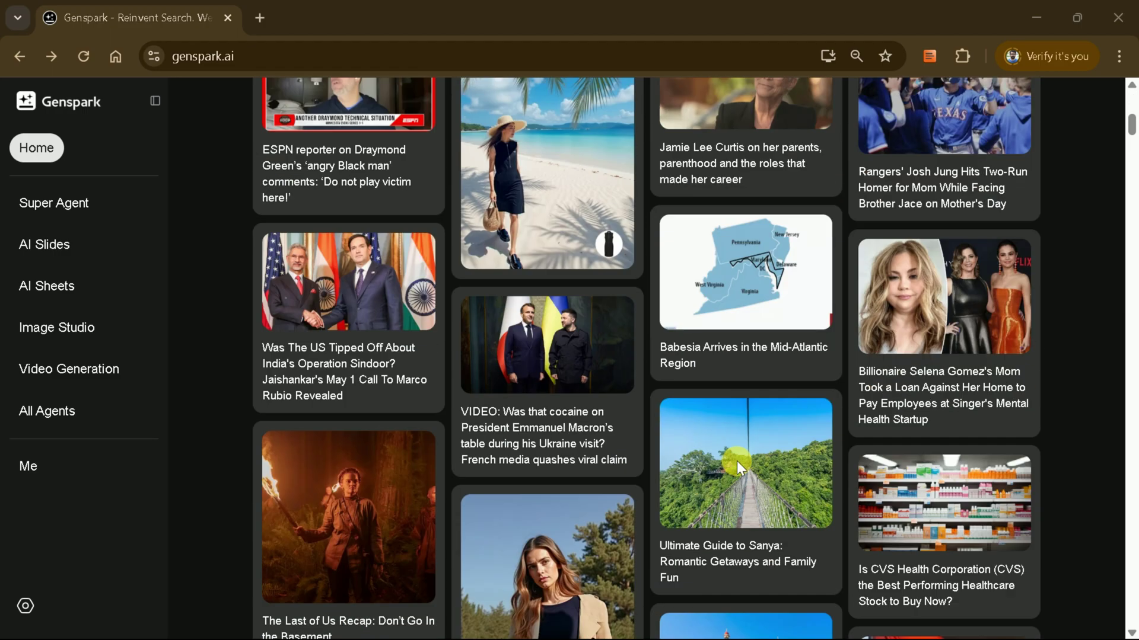
{"action": "scroll", "coordinate": [737, 460], "scroll_direction": "up", "scroll_amount": 7}
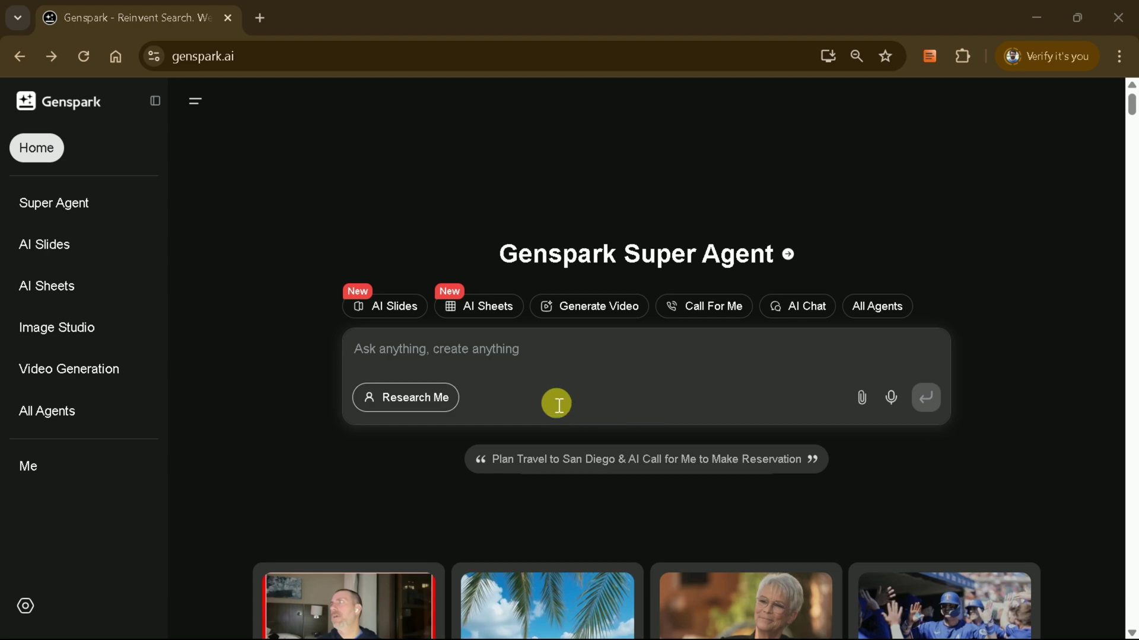
{"action": "scroll", "coordinate": [737, 461], "scroll_direction": "down", "scroll_amount": 1}
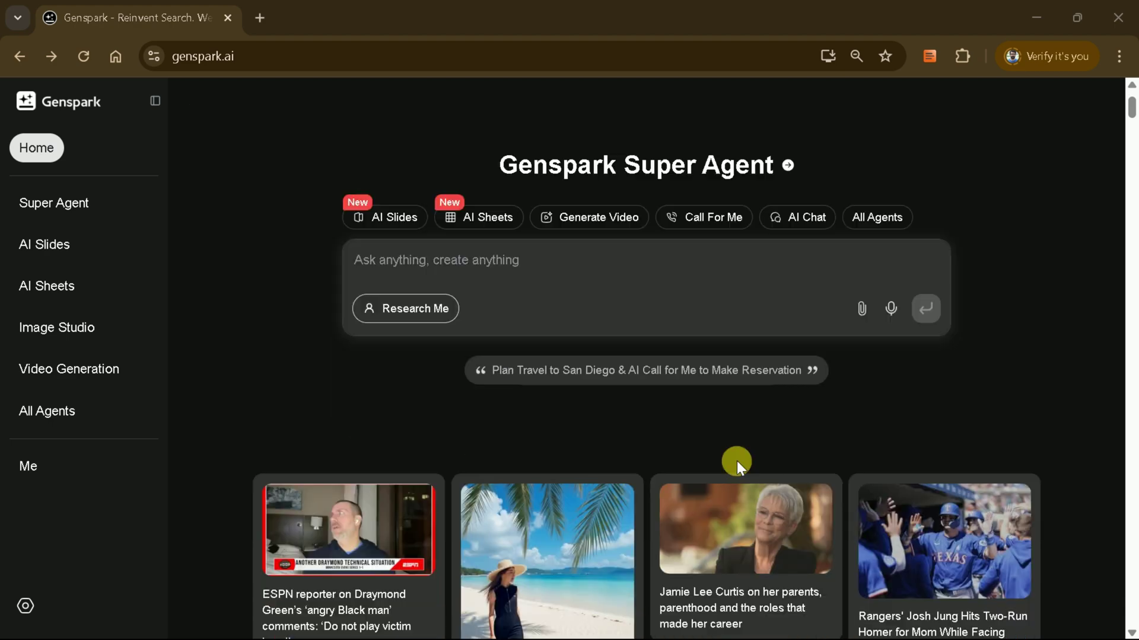
{"action": "scroll", "coordinate": [737, 461], "scroll_direction": "up", "scroll_amount": 1}
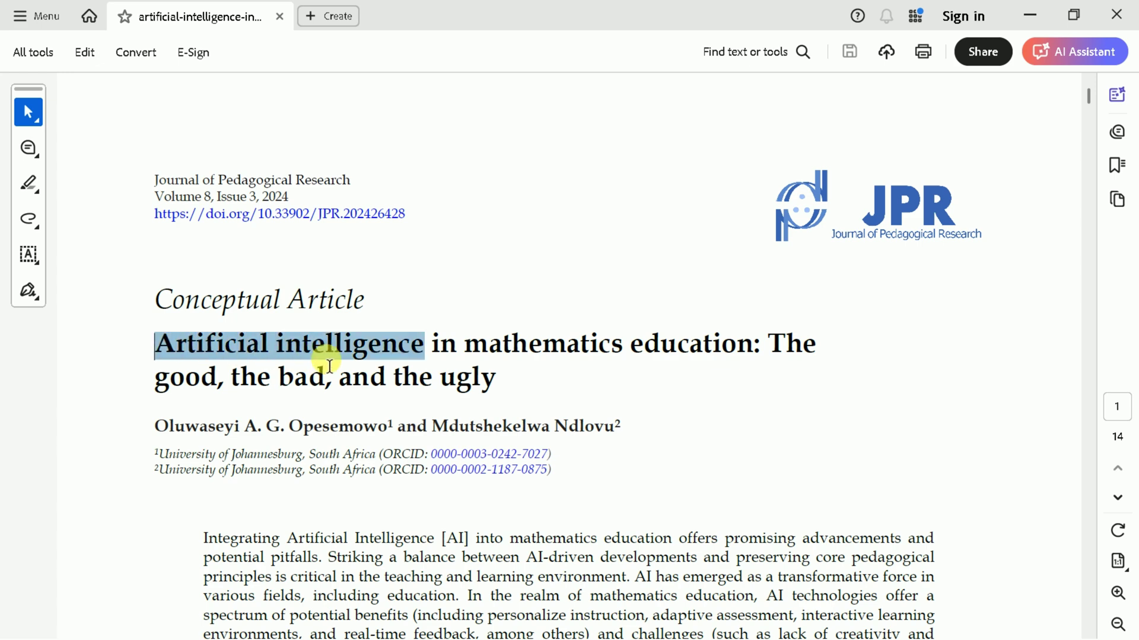
- Select the paper's two-line title on AI in mathematics education, then clear the selection
{"action": "left_click_drag", "start_coordinate": [420, 360], "coordinate": [593, 353]}
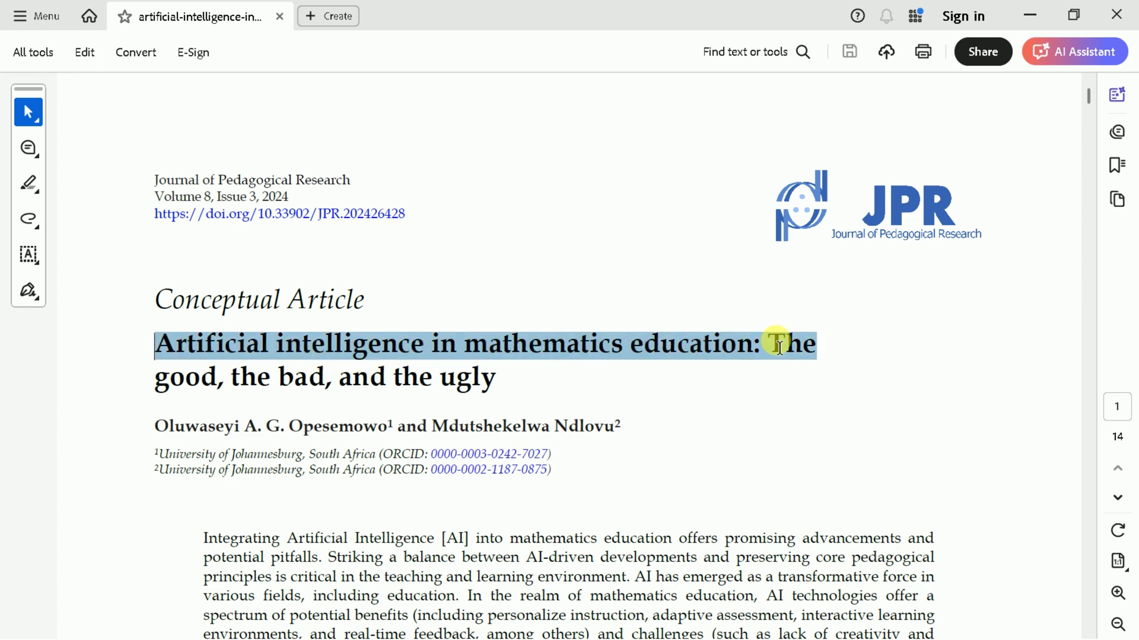
{"action": "mouse_move", "coordinate": [743, 347]}
{"action": "left_mouse_down"}
{"action": "mouse_move", "coordinate": [549, 364]}
{"action": "mouse_move", "coordinate": [521, 388]}
{"action": "left_mouse_up"}
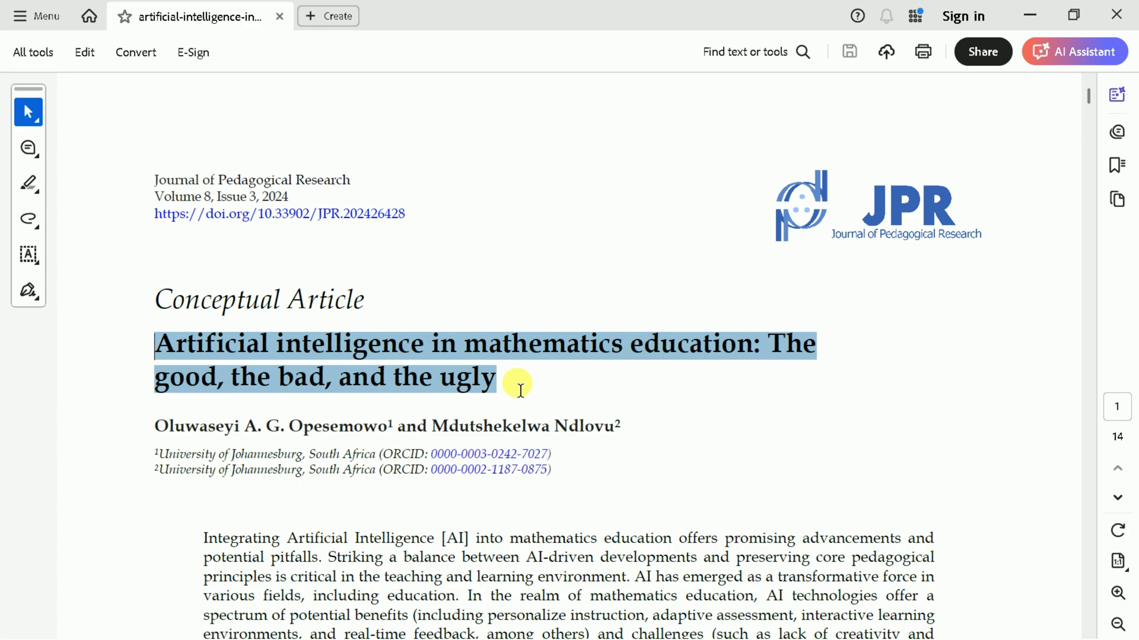
{"action": "left_click", "coordinate": [520, 389]}
{"action": "scroll", "coordinate": [542, 384], "scroll_direction": "down", "scroll_amount": 1}
{"action": "scroll", "coordinate": [556, 385], "scroll_direction": "down", "scroll_amount": 2}
{"action": "scroll", "coordinate": [559, 388], "scroll_direction": "down", "scroll_amount": 3}
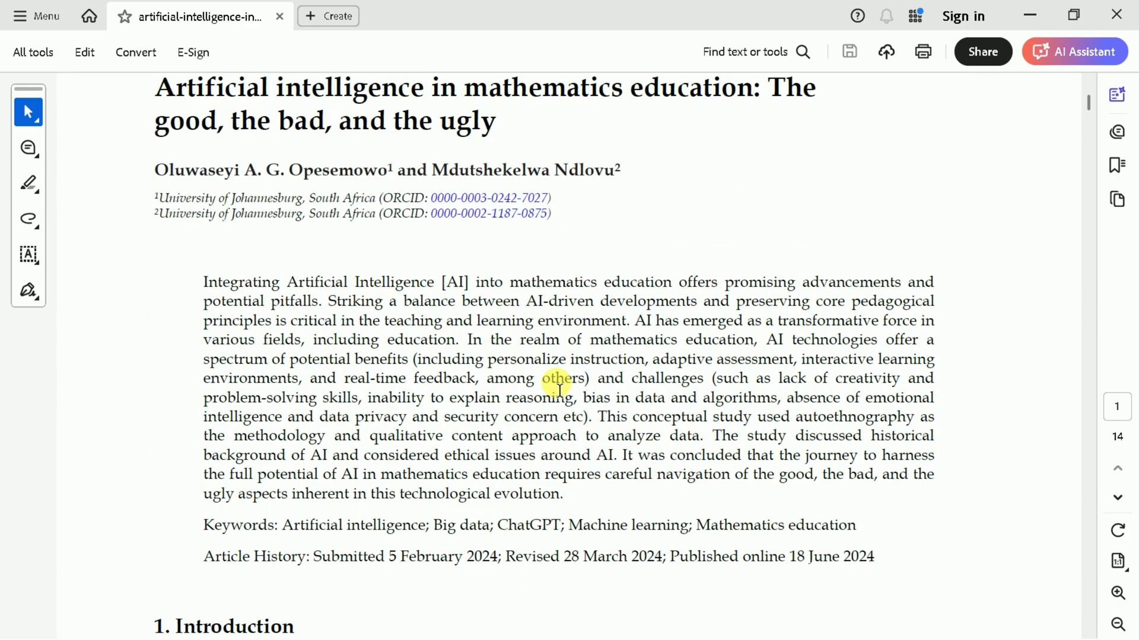
{"action": "scroll", "coordinate": [559, 387], "scroll_direction": "down", "scroll_amount": 3}
{"action": "scroll", "coordinate": [516, 376], "scroll_direction": "down", "scroll_amount": 4}
{"action": "scroll", "coordinate": [506, 389], "scroll_direction": "down", "scroll_amount": 3}
{"action": "scroll", "coordinate": [507, 388], "scroll_direction": "down", "scroll_amount": 4}
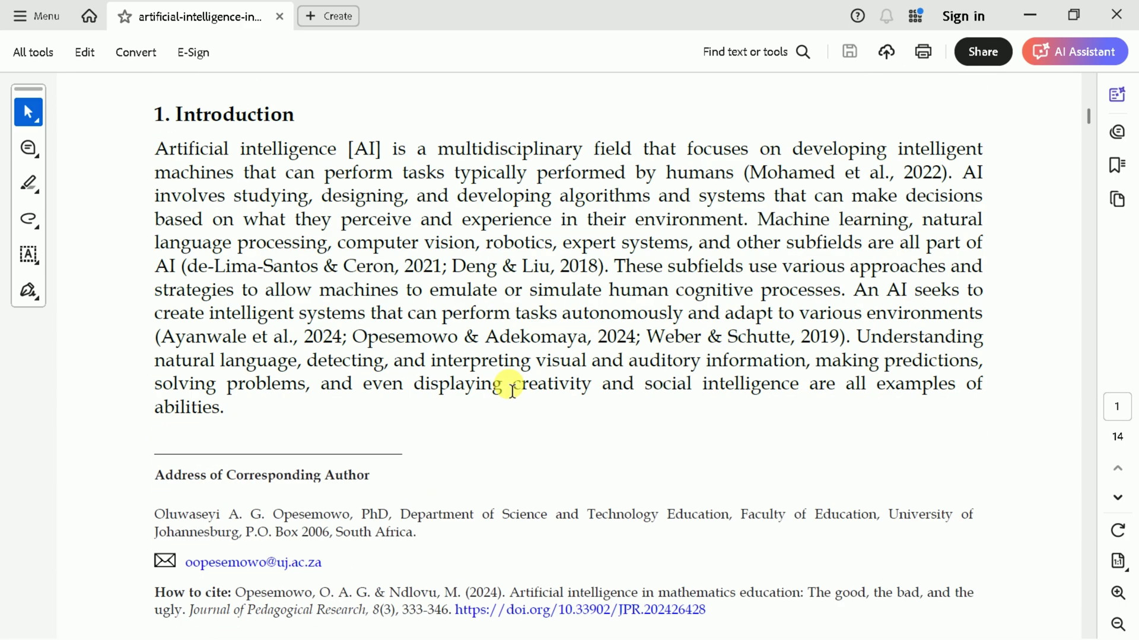
{"action": "scroll", "coordinate": [507, 506], "scroll_direction": "down", "scroll_amount": 3}
{"action": "scroll", "coordinate": [507, 503], "scroll_direction": "down", "scroll_amount": 2}
{"action": "scroll", "coordinate": [511, 504], "scroll_direction": "down", "scroll_amount": 4}
{"action": "scroll", "coordinate": [516, 510], "scroll_direction": "down", "scroll_amount": 4}
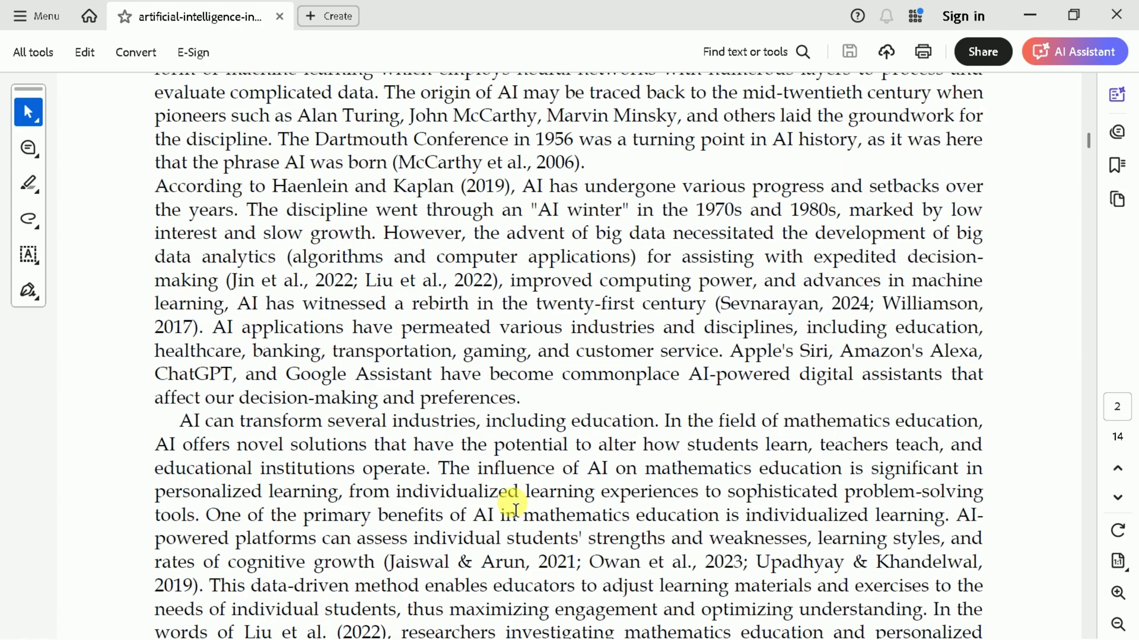
{"action": "scroll", "coordinate": [515, 510], "scroll_direction": "down", "scroll_amount": 4}
{"action": "scroll", "coordinate": [510, 504], "scroll_direction": "down", "scroll_amount": 3}
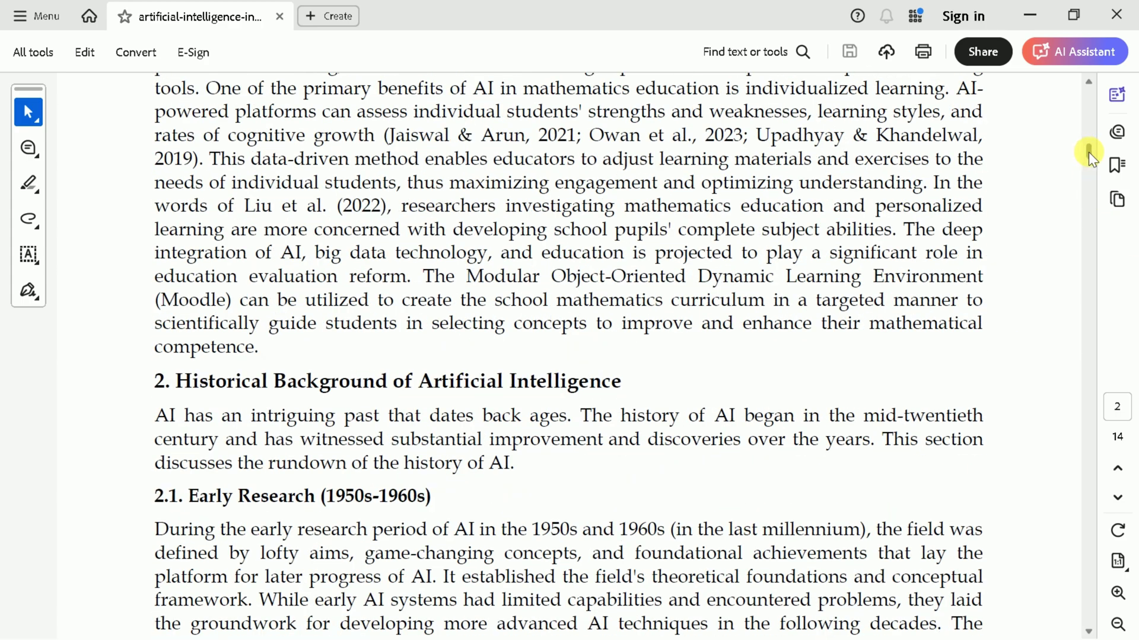
{"action": "left_click_drag", "start_coordinate": [1088, 152], "coordinate": [1087, 165]}
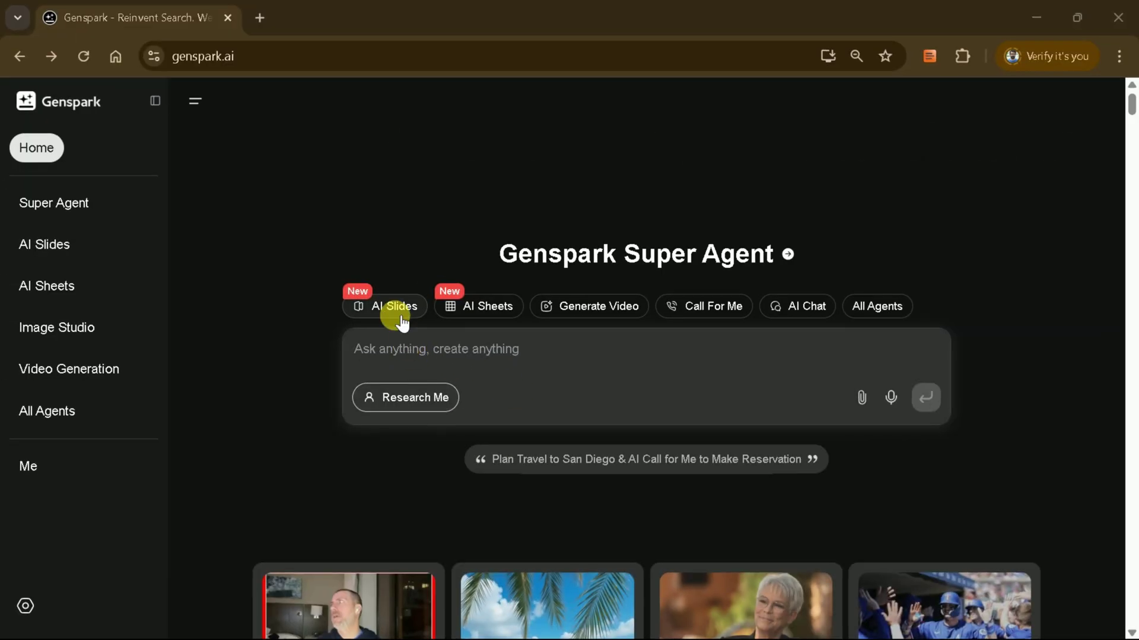
- Switch the prompt to AI Slides and attach the academic paper PDF from the Desktop
{"action": "left_click", "coordinate": [401, 321]}
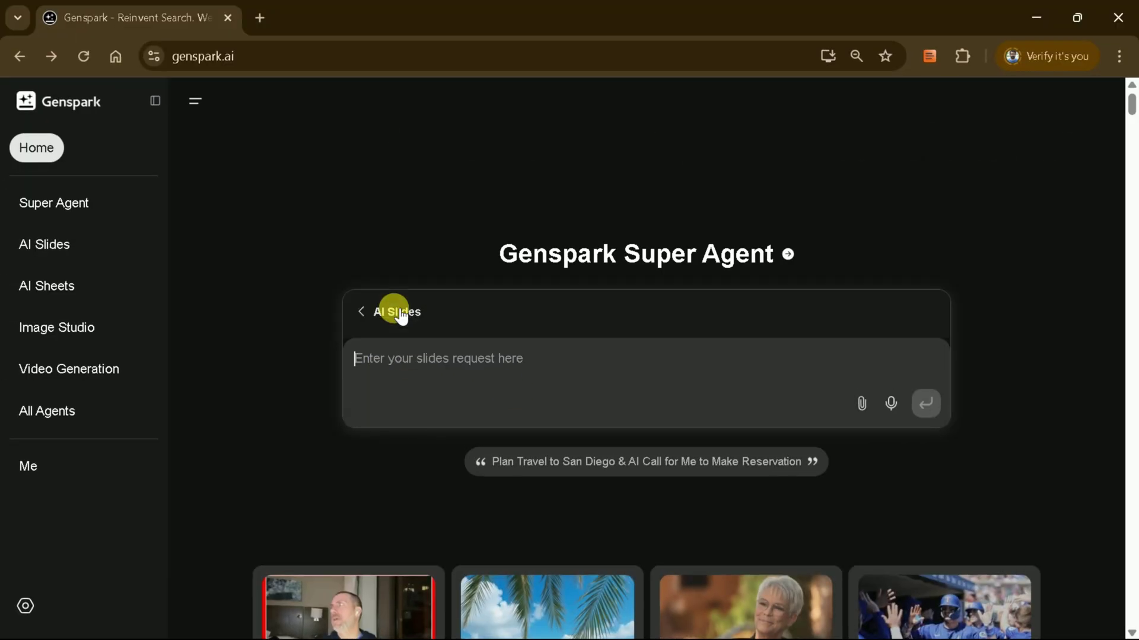
{"action": "left_click", "coordinate": [863, 402]}
{"action": "left_click", "coordinate": [418, 165]}
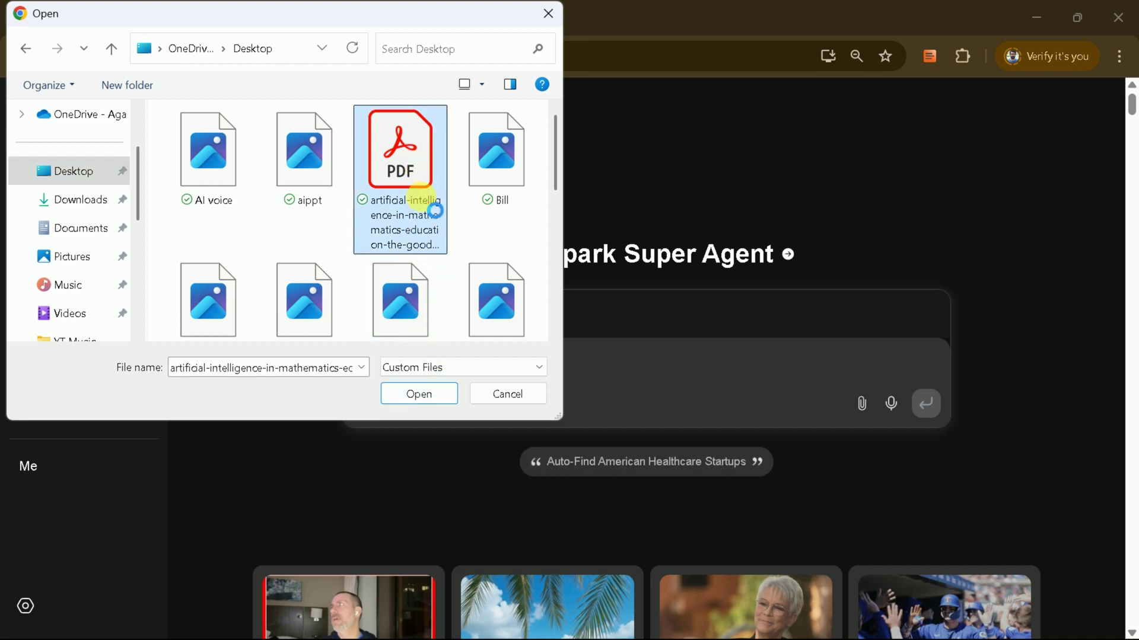
{"action": "double_click", "coordinate": [412, 198]}
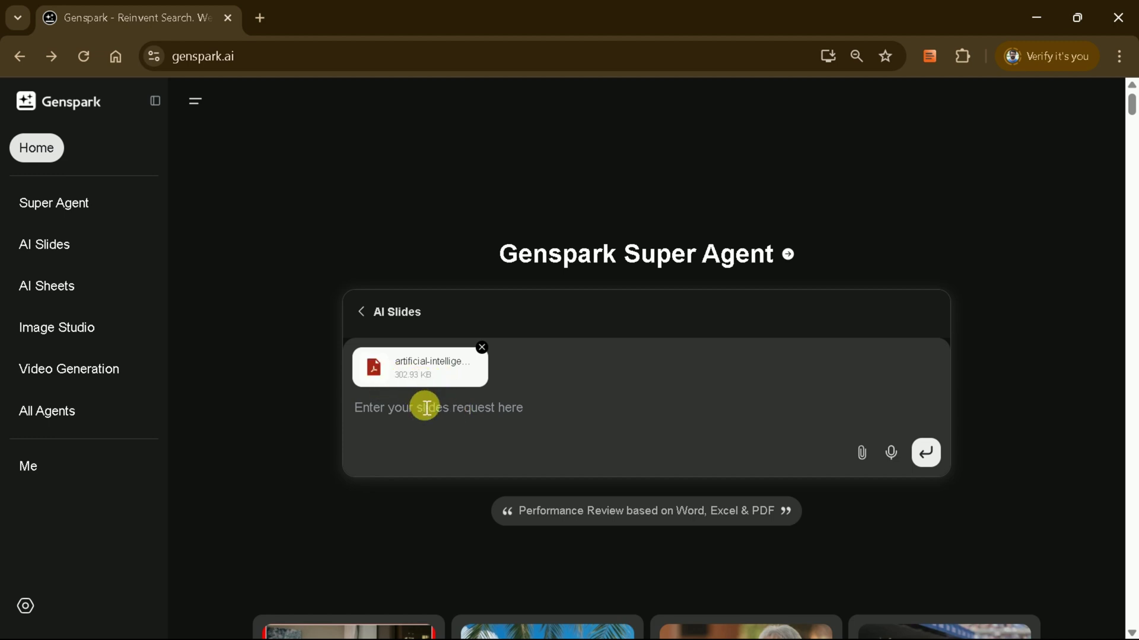
- Submit the request 'Prepare 6 different slides using the provided academic paper'
{"action": "left_click", "coordinate": [468, 419]}
{"action": "type", "text": "Prep"}
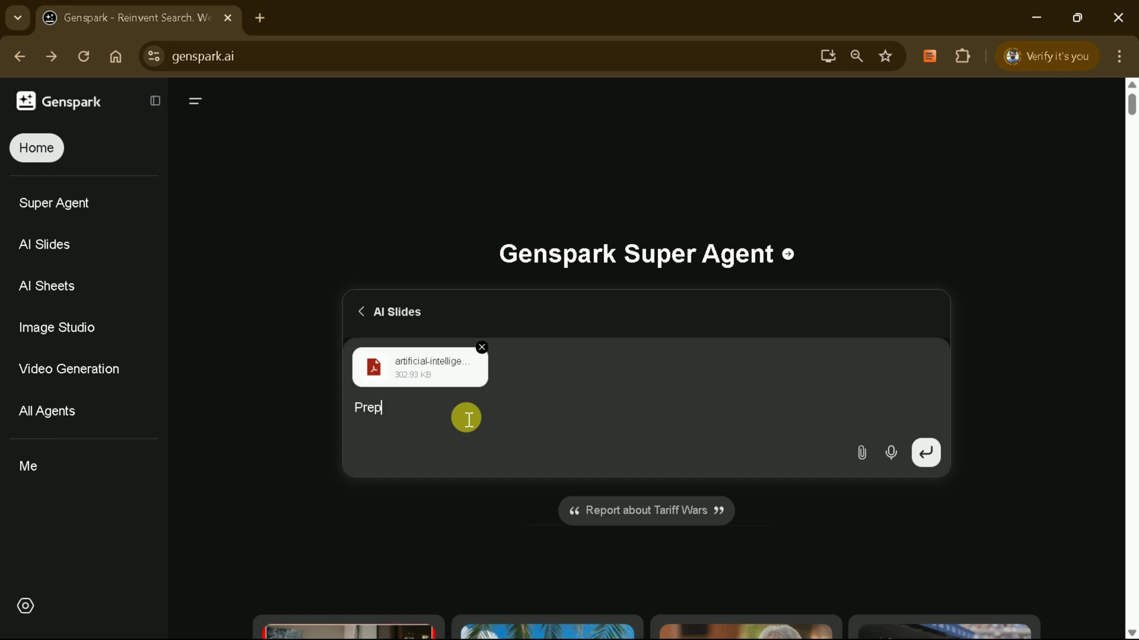
{"action": "type", "text": "are 6"}
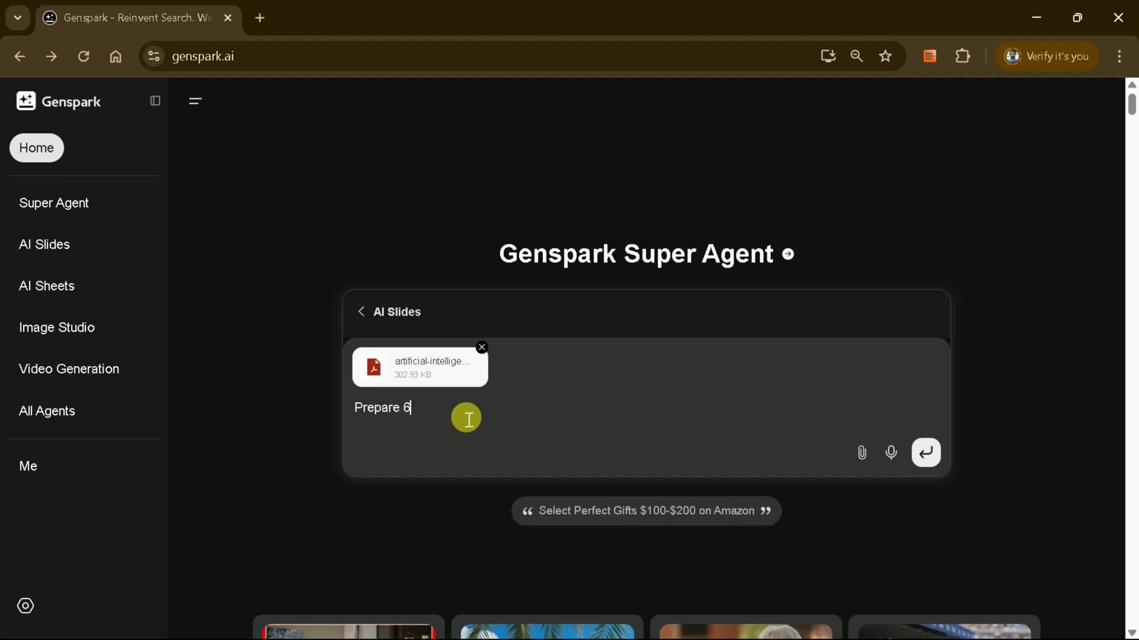
{"action": "type", "text": " different s"}
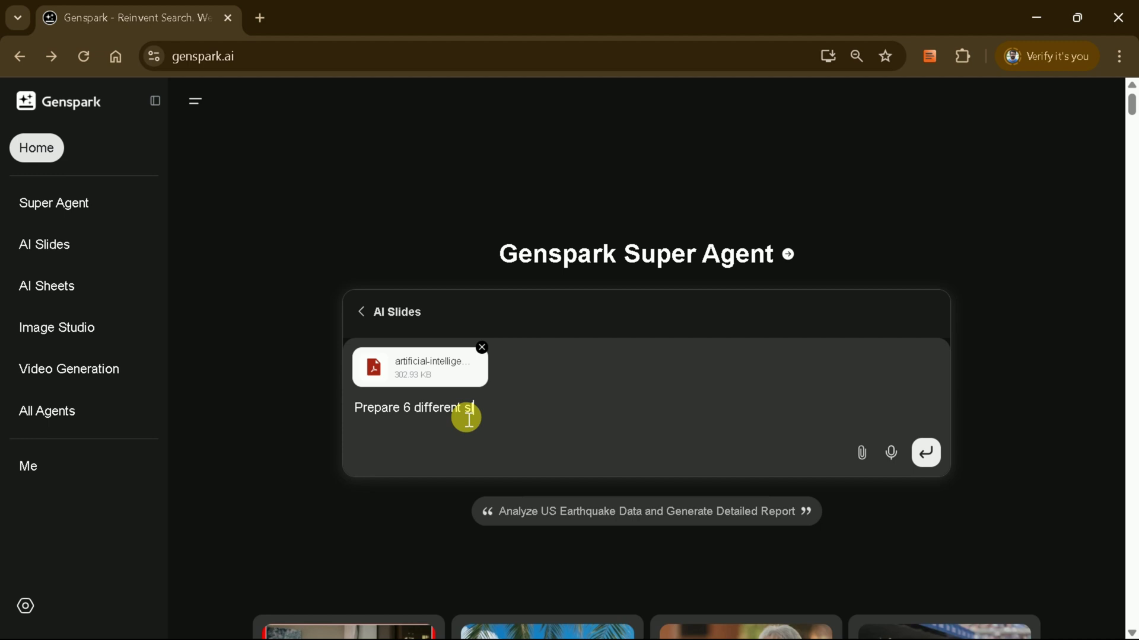
{"action": "type", "text": "ng the provided academic"}
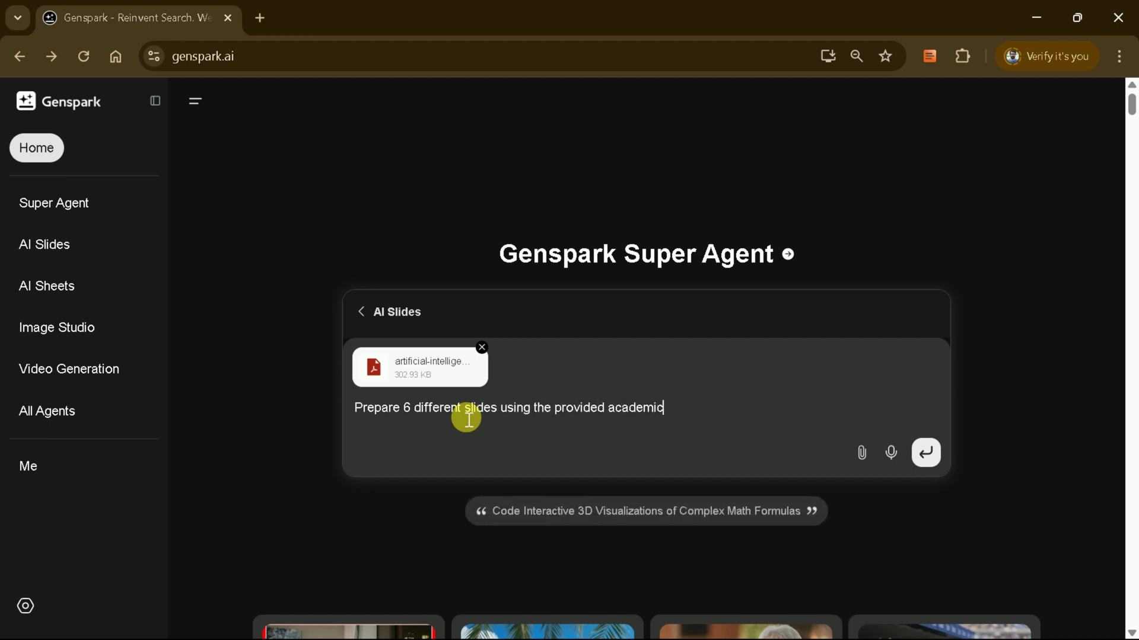
{"action": "type", "text": " paper"}
{"action": "left_click", "coordinate": [928, 454]}
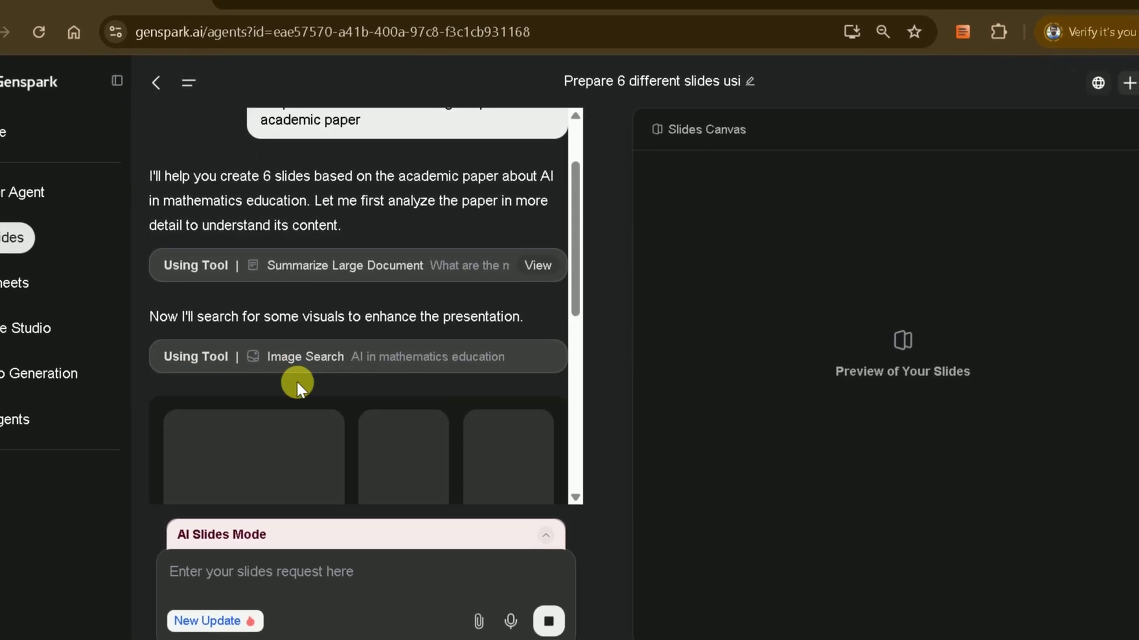
{"action": "scroll", "coordinate": [276, 275], "scroll_direction": "up", "scroll_amount": 3}
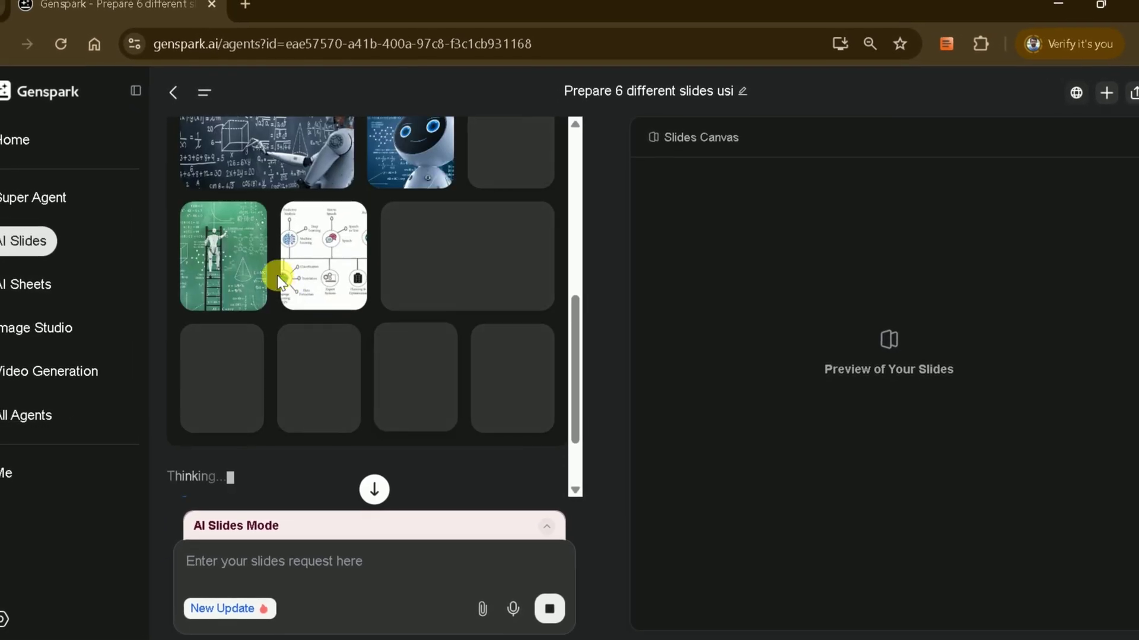
{"action": "scroll", "coordinate": [304, 261], "scroll_direction": "up", "scroll_amount": 2}
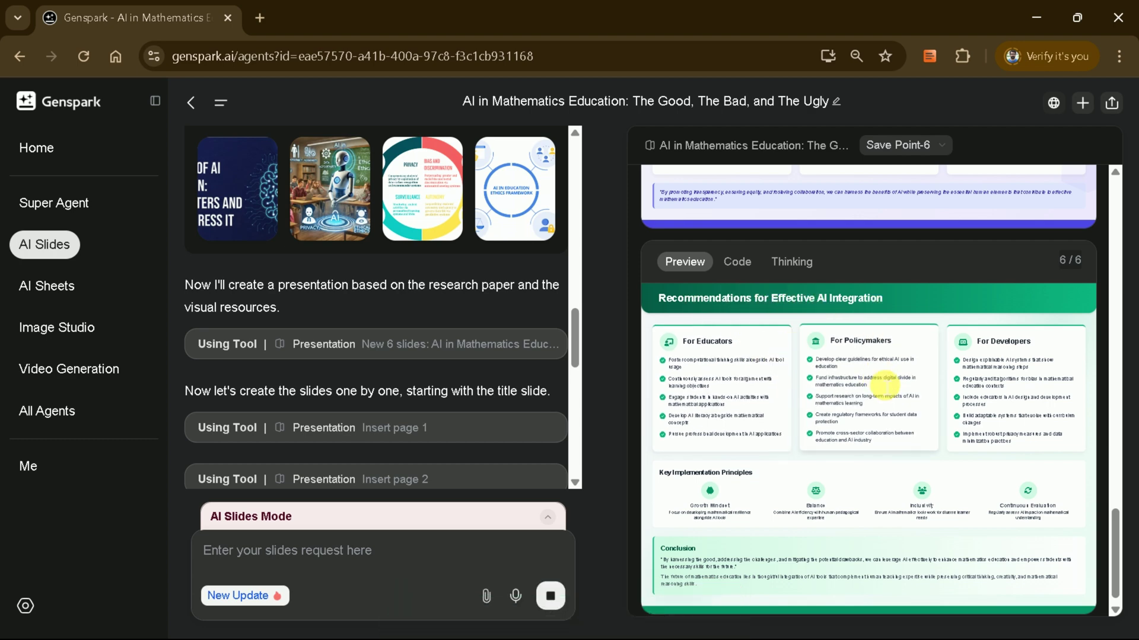
{"action": "scroll", "coordinate": [878, 441], "scroll_direction": "up", "scroll_amount": 4}
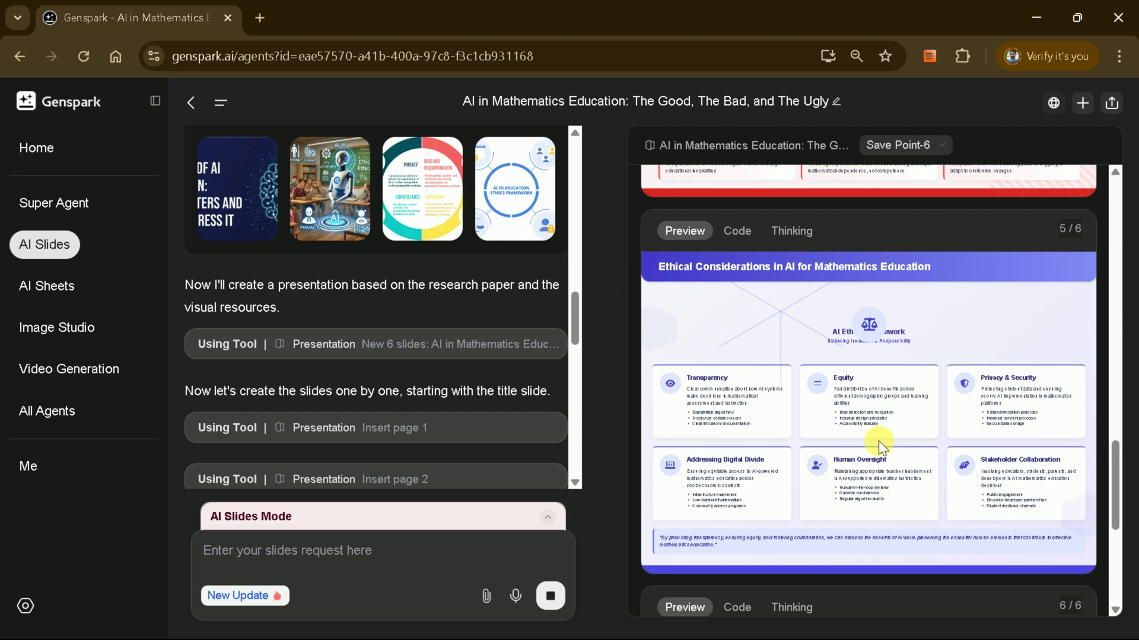
{"action": "scroll", "coordinate": [878, 441], "scroll_direction": "up", "scroll_amount": 5}
{"action": "scroll", "coordinate": [878, 441], "scroll_direction": "up", "scroll_amount": 5}
{"action": "scroll", "coordinate": [878, 440], "scroll_direction": "up", "scroll_amount": 5}
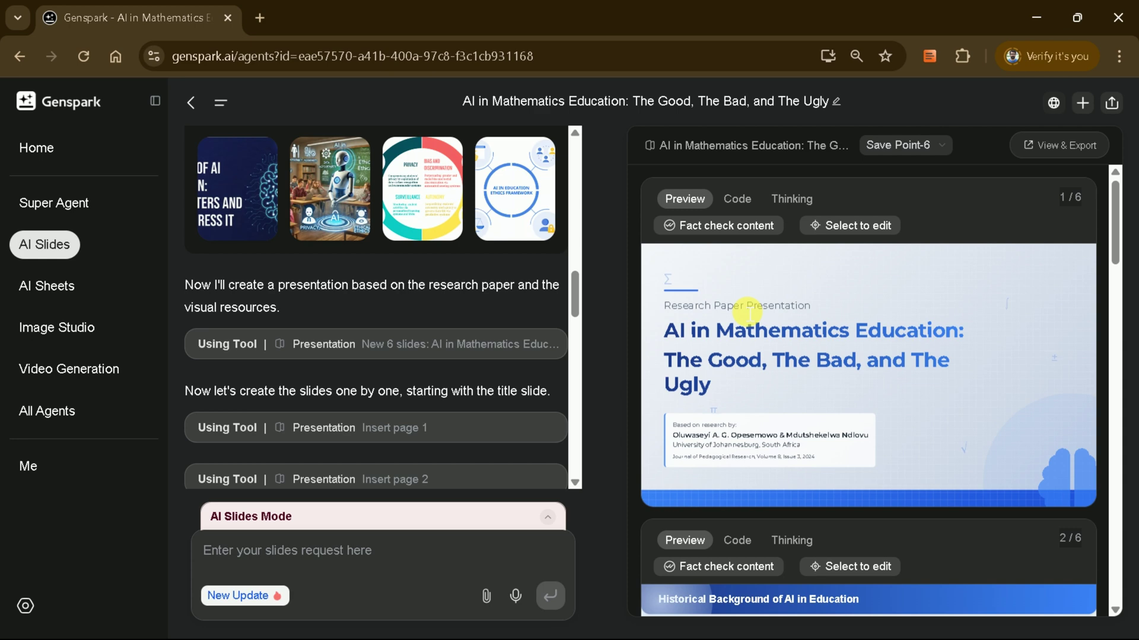
- Make the slide 1 title bold, try an orange-red colour, then restore it to blue
{"action": "left_click", "coordinate": [849, 228]}
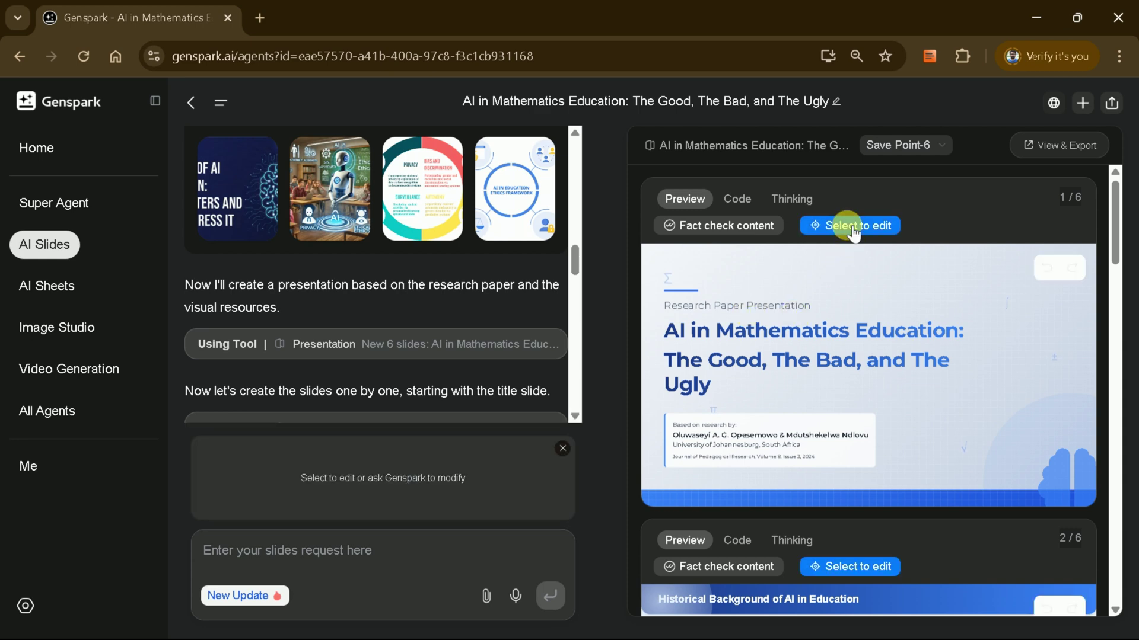
{"action": "left_click", "coordinate": [694, 337]}
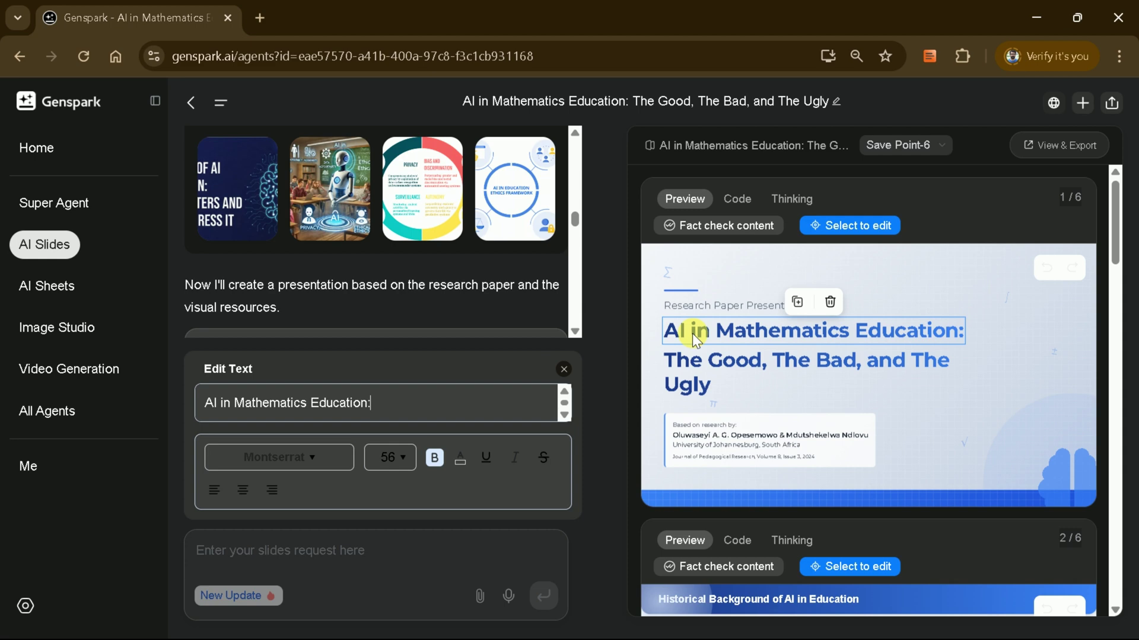
{"action": "left_click", "coordinate": [316, 455]}
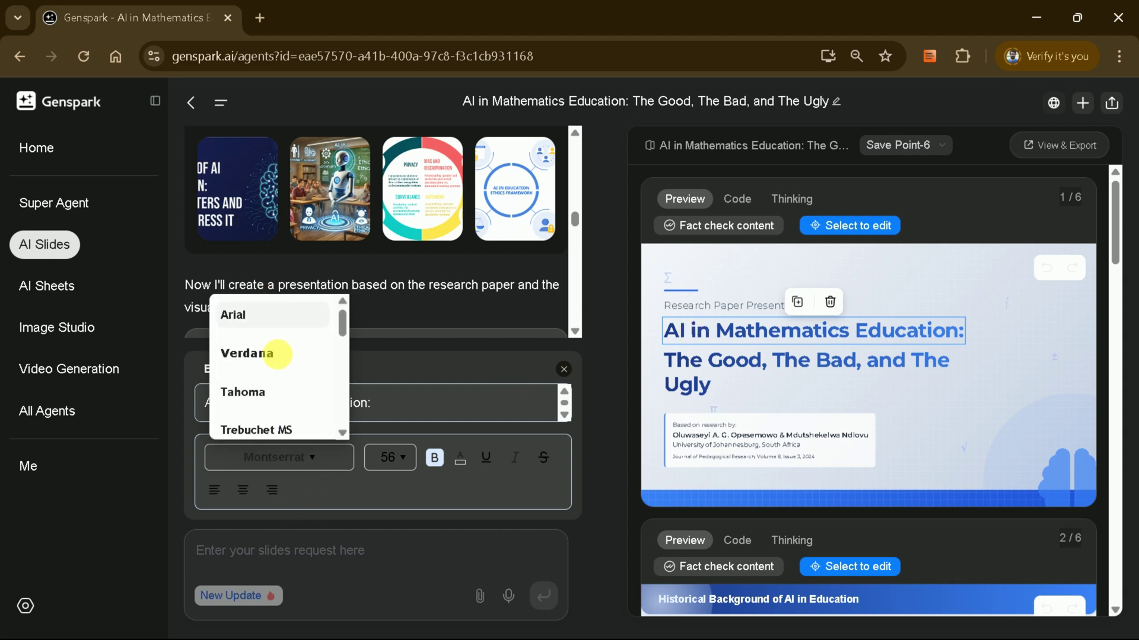
{"action": "left_click", "coordinate": [409, 459]}
{"action": "left_click", "coordinate": [444, 461]}
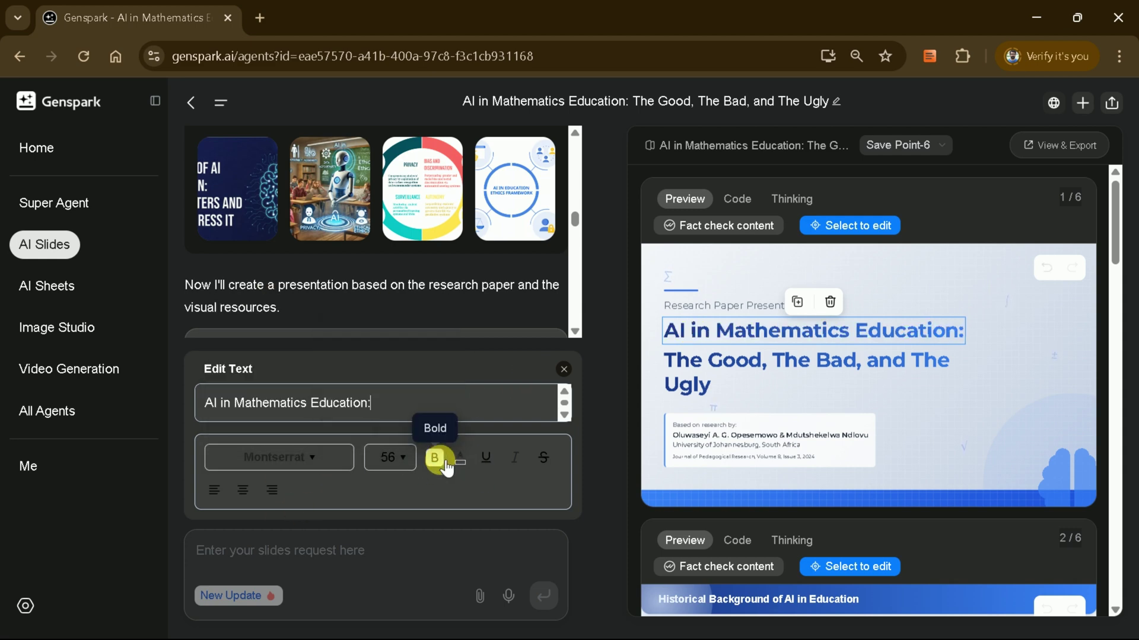
{"action": "left_click", "coordinate": [442, 393]}
{"action": "left_click", "coordinate": [459, 459]}
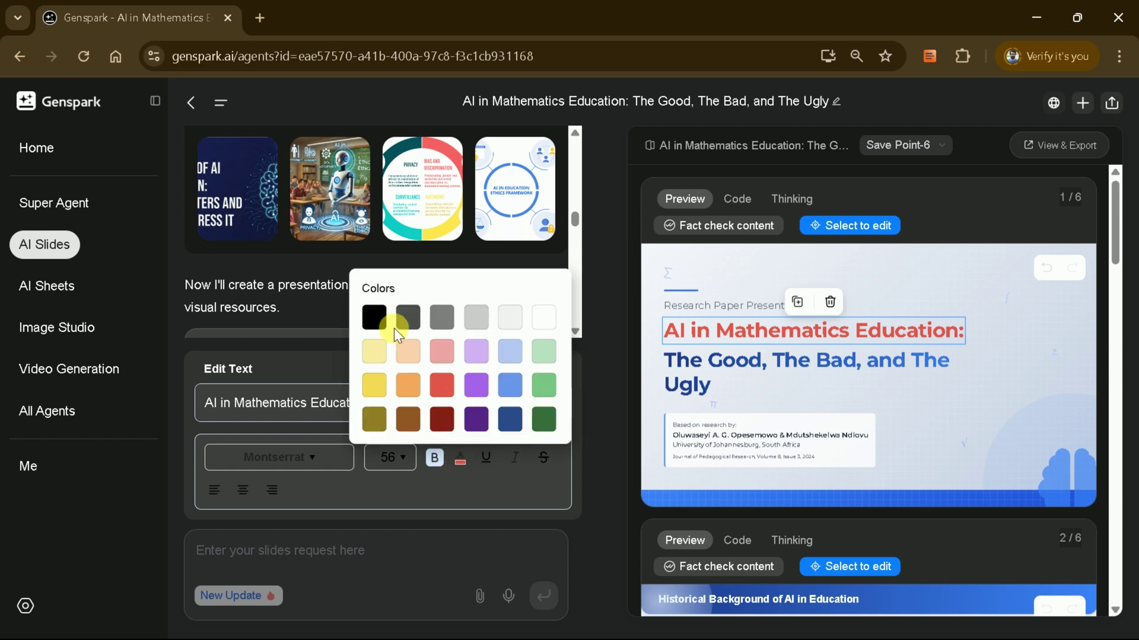
{"action": "left_click", "coordinate": [397, 318]}
{"action": "left_click", "coordinate": [452, 445]}
{"action": "left_click", "coordinate": [508, 389]}
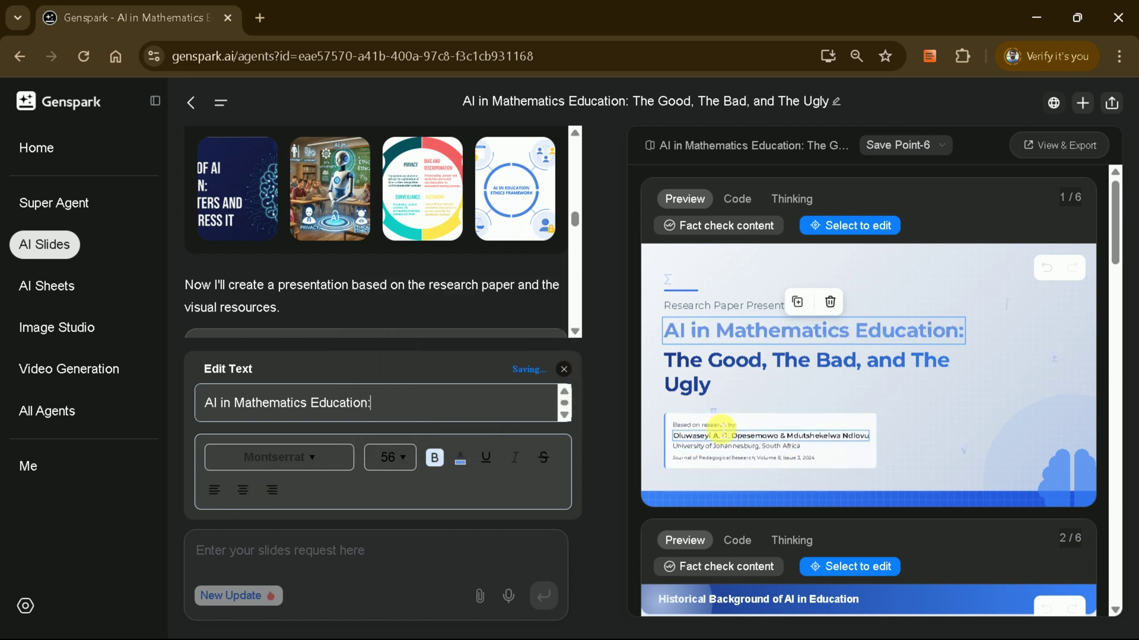
{"action": "left_click", "coordinate": [862, 396]}
{"action": "scroll", "coordinate": [922, 436], "scroll_direction": "down", "scroll_amount": 1}
{"action": "scroll", "coordinate": [922, 434], "scroll_direction": "down", "scroll_amount": 1}
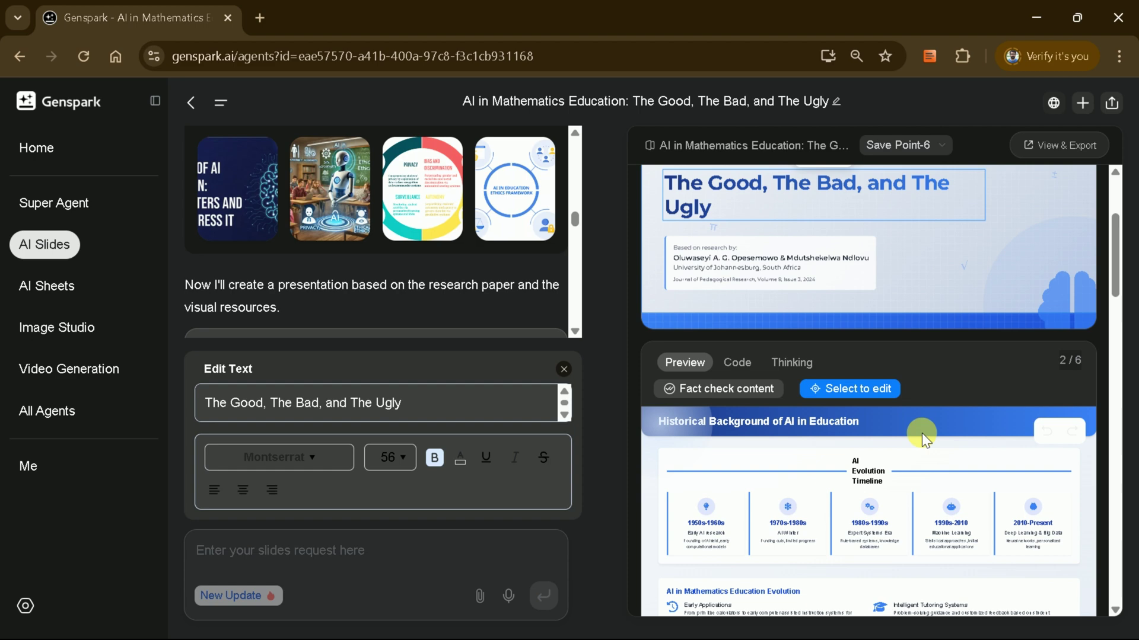
{"action": "scroll", "coordinate": [917, 431], "scroll_direction": "down", "scroll_amount": 2}
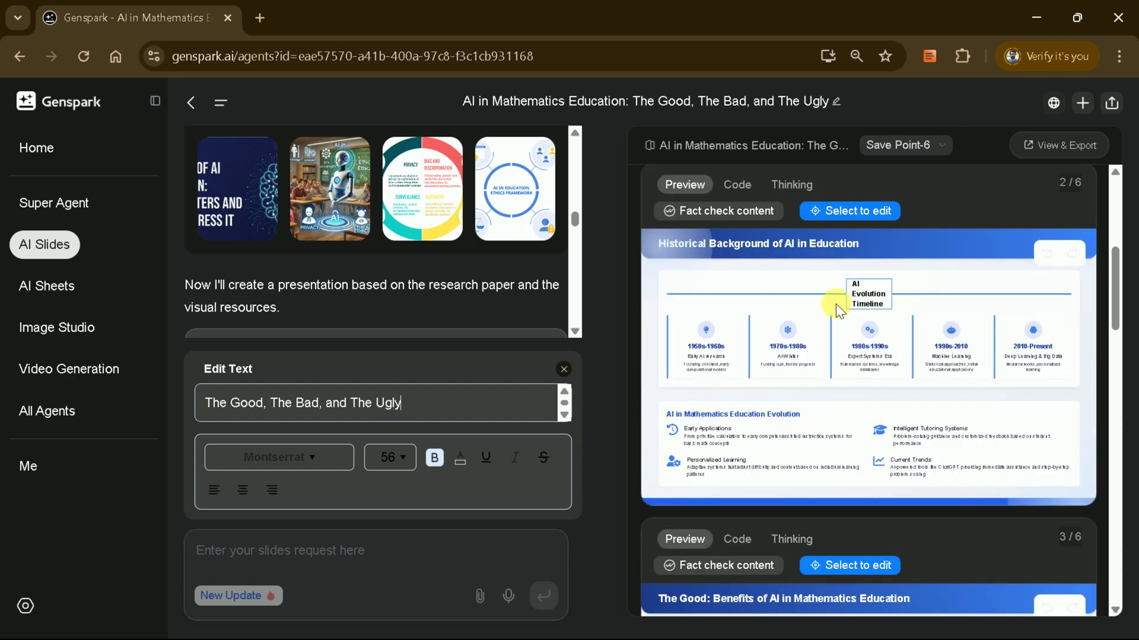
{"action": "scroll", "coordinate": [801, 382], "scroll_direction": "up", "scroll_amount": 4}
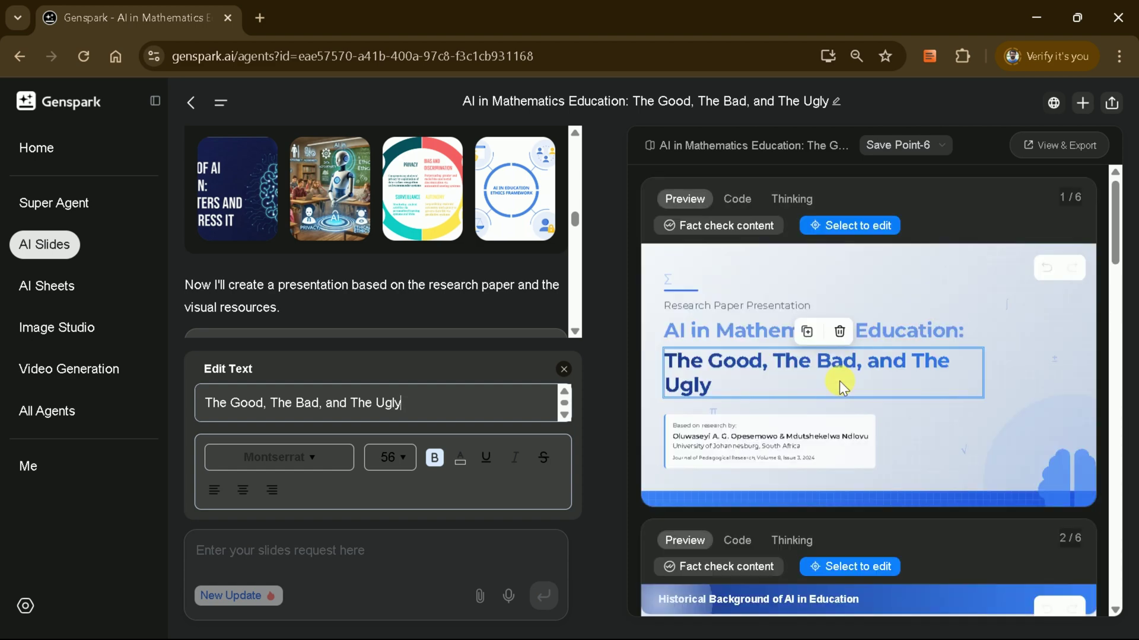
- Review slide 1's Thinking and Code views, then return to its rendered preview
{"action": "left_click", "coordinate": [791, 198]}
{"action": "left_click", "coordinate": [733, 202]}
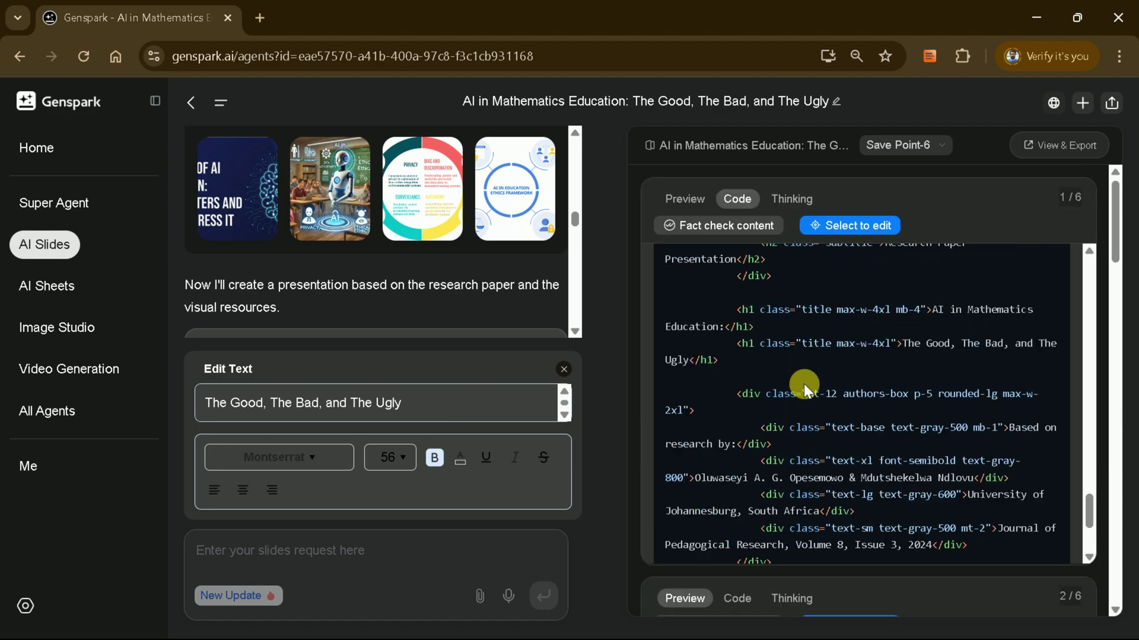
{"action": "left_click", "coordinate": [685, 201]}
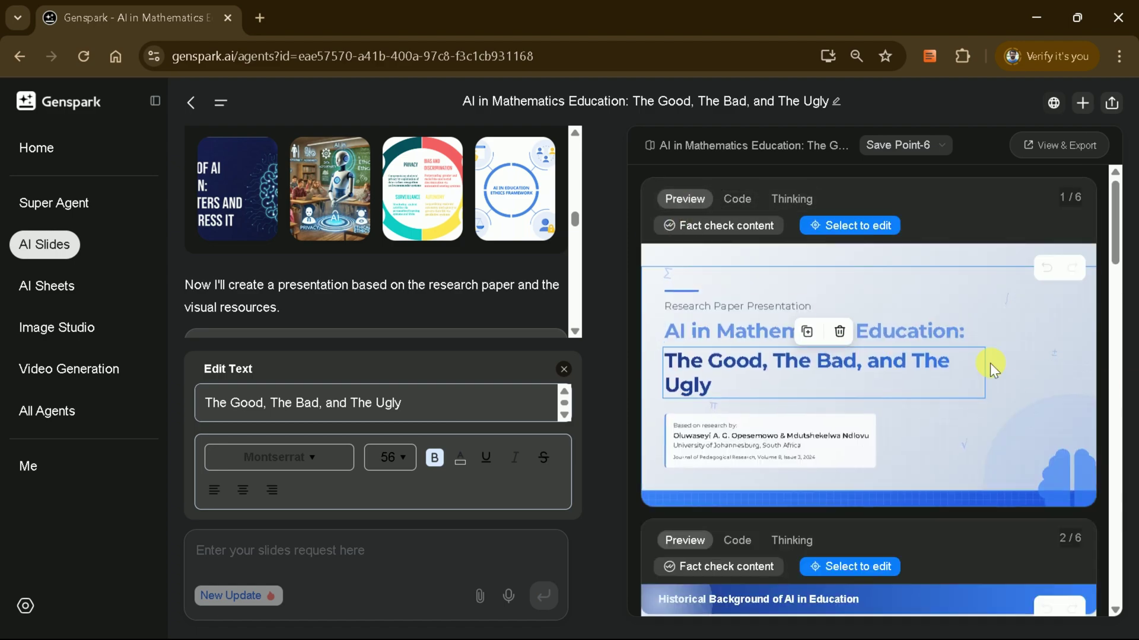
- View the deck in its own page, export it as PPTX and open the download in PowerPoint
{"action": "left_click", "coordinate": [1049, 150]}
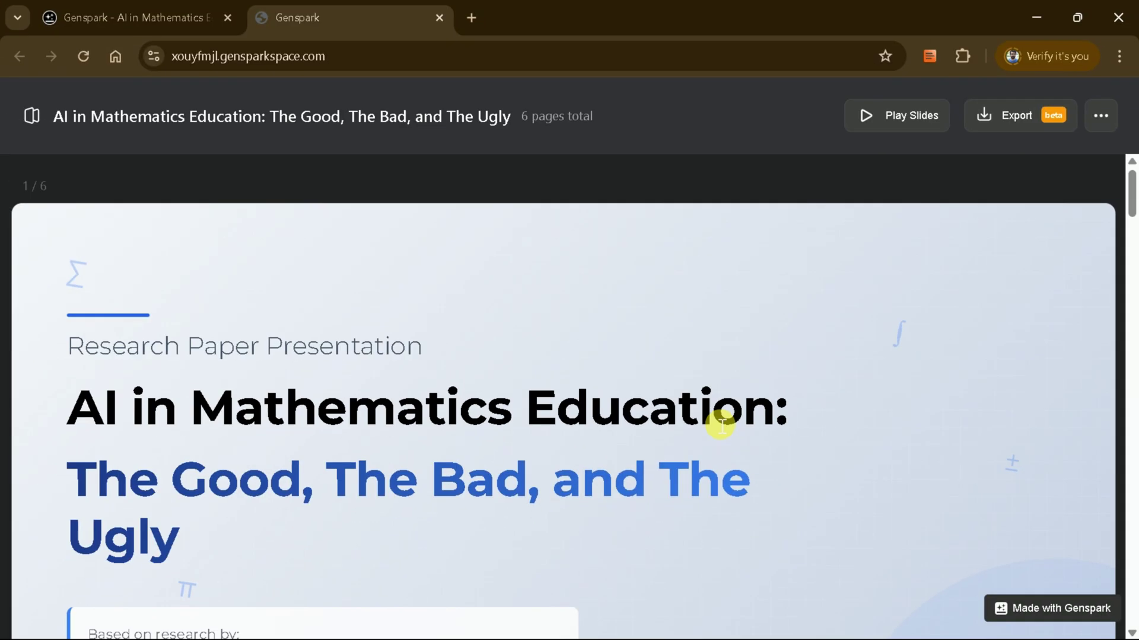
{"action": "scroll", "coordinate": [789, 384], "scroll_direction": "down", "scroll_amount": 5}
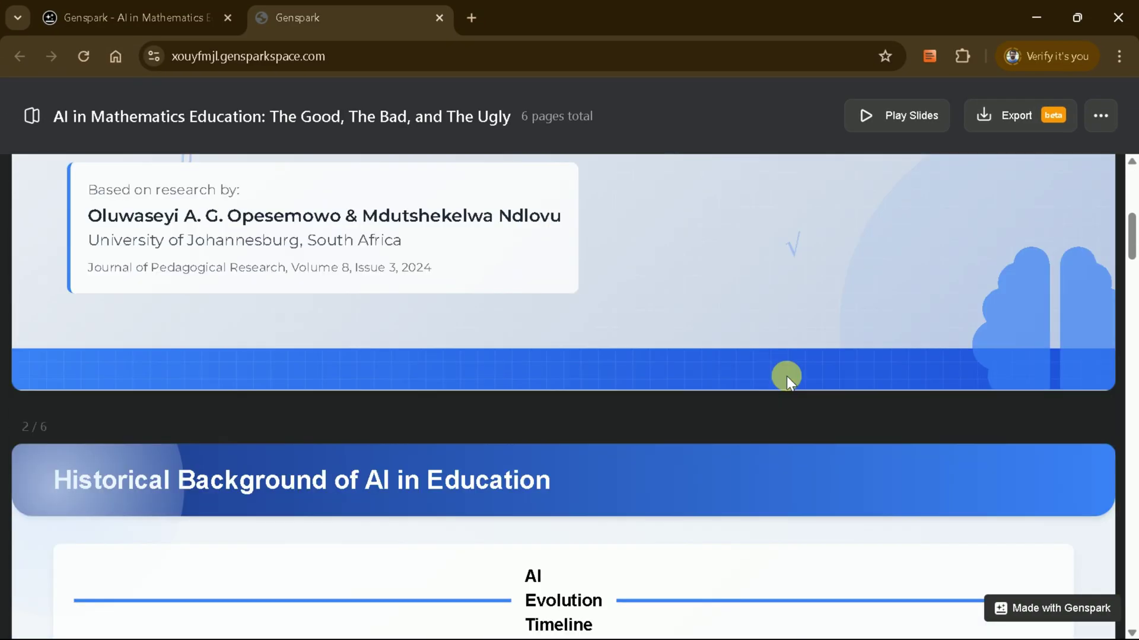
{"action": "scroll", "coordinate": [786, 376], "scroll_direction": "down", "scroll_amount": 5}
{"action": "scroll", "coordinate": [787, 376], "scroll_direction": "down", "scroll_amount": 3}
{"action": "scroll", "coordinate": [787, 374], "scroll_direction": "down", "scroll_amount": 2}
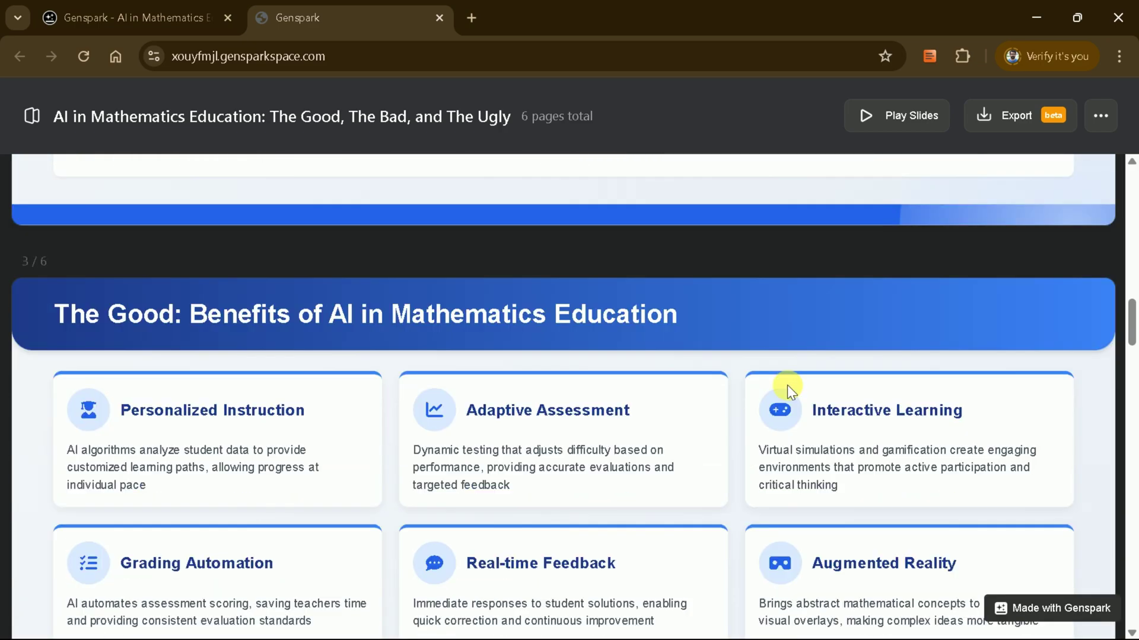
{"action": "scroll", "coordinate": [788, 386], "scroll_direction": "down", "scroll_amount": 4}
{"action": "scroll", "coordinate": [787, 384], "scroll_direction": "down", "scroll_amount": 4}
{"action": "mouse_move", "coordinate": [1130, 396]}
{"action": "left_mouse_down"}
{"action": "mouse_move", "coordinate": [1128, 620]}
{"action": "mouse_move", "coordinate": [1111, 168]}
{"action": "left_mouse_up"}
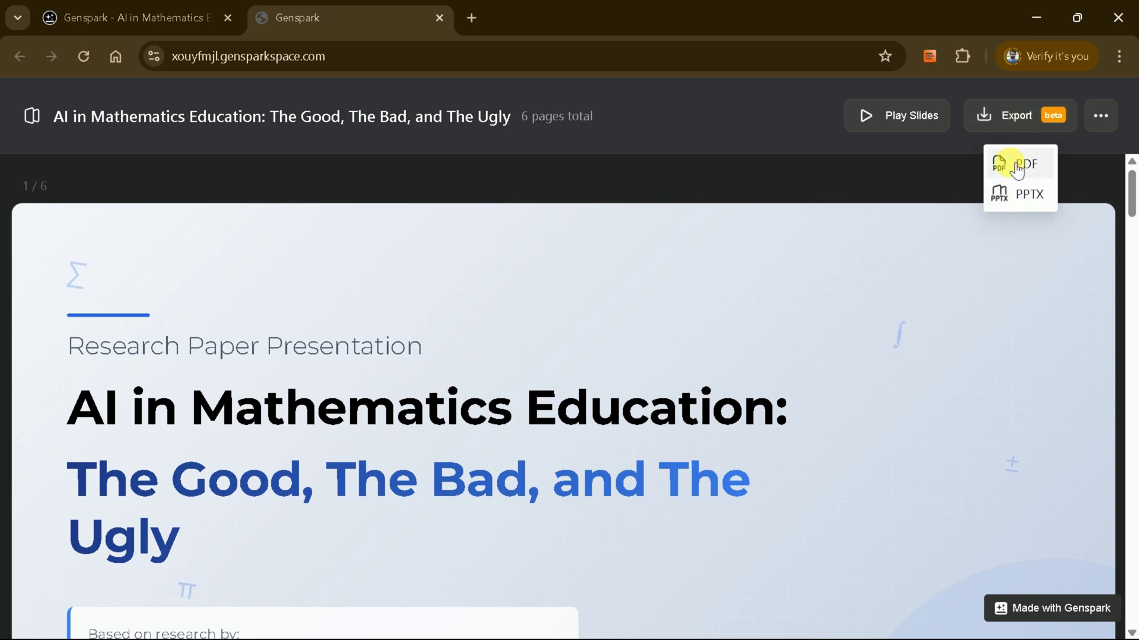
{"action": "left_click", "coordinate": [1029, 198]}
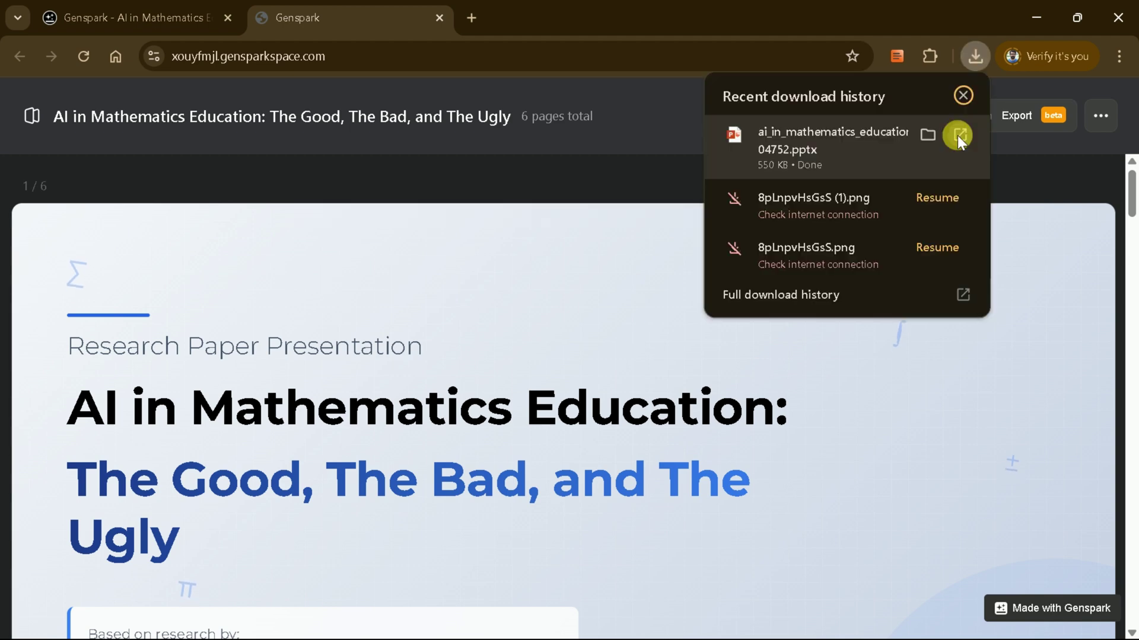
{"action": "left_click", "coordinate": [958, 136]}
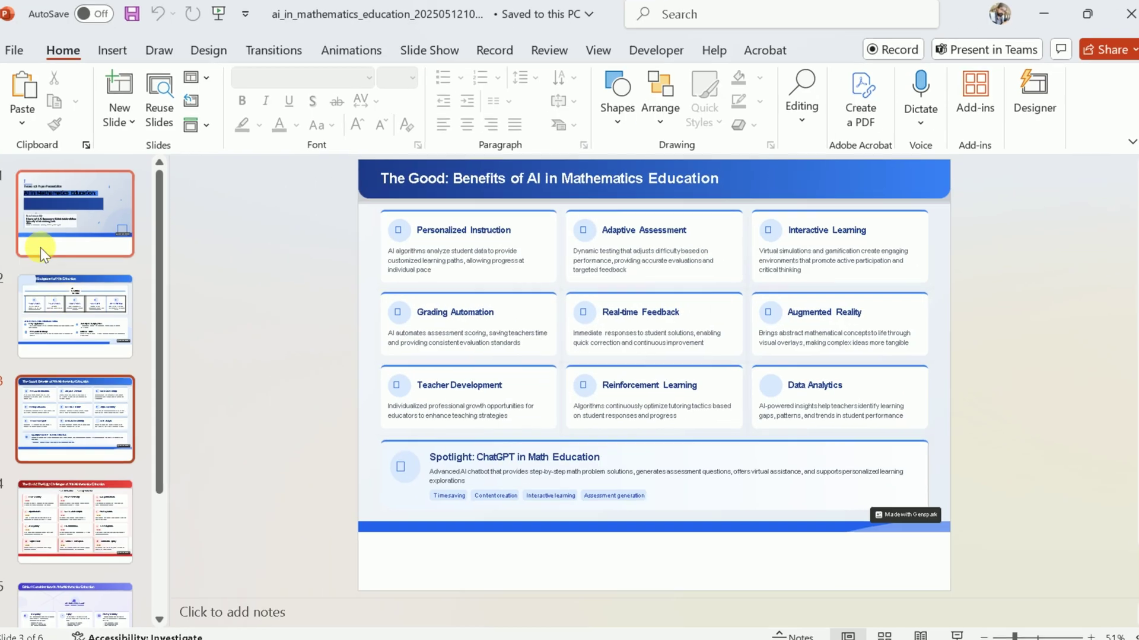
- View slides 2, 4, 5 and 6, then return to slide 3 on benefits of AI
{"action": "left_click", "coordinate": [89, 316]}
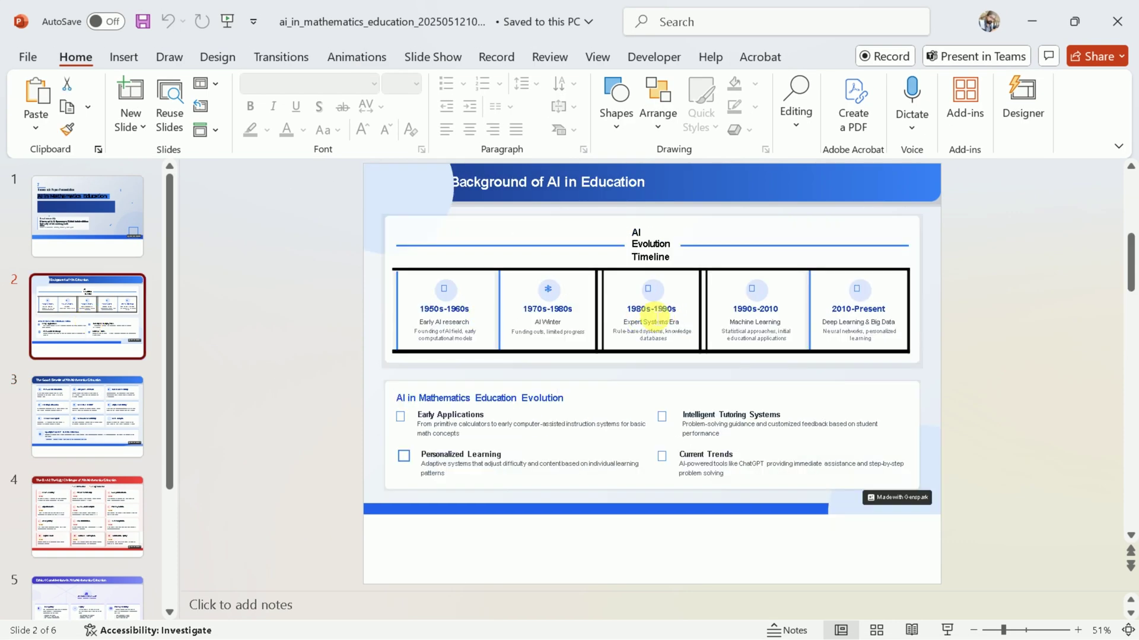
{"action": "scroll", "coordinate": [601, 321], "scroll_direction": "down", "scroll_amount": 1}
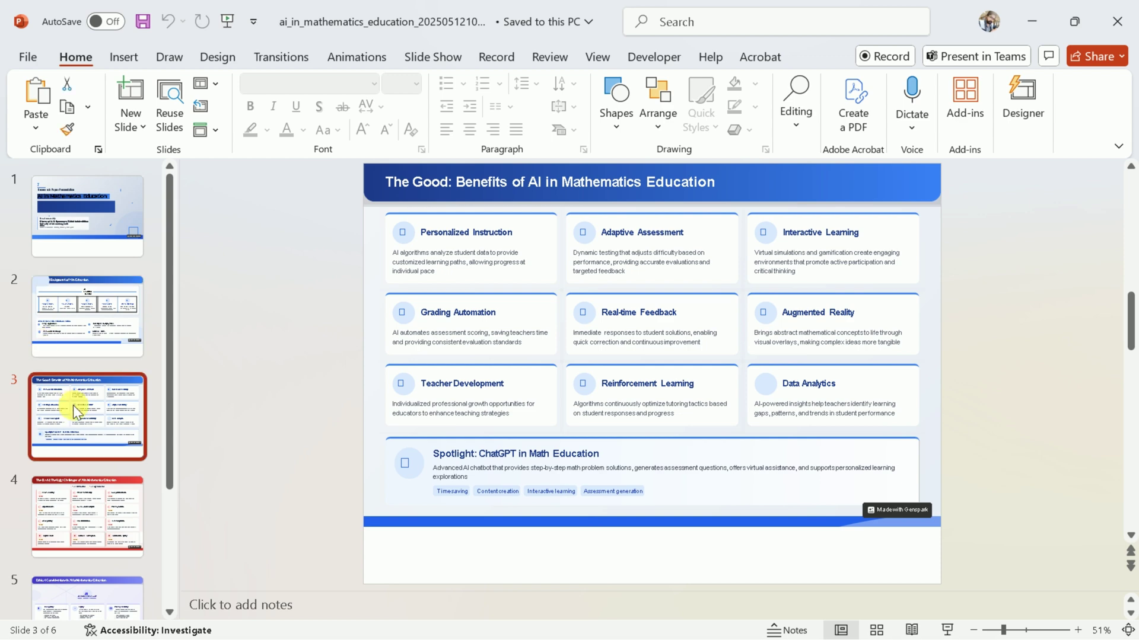
{"action": "left_click", "coordinate": [98, 504]}
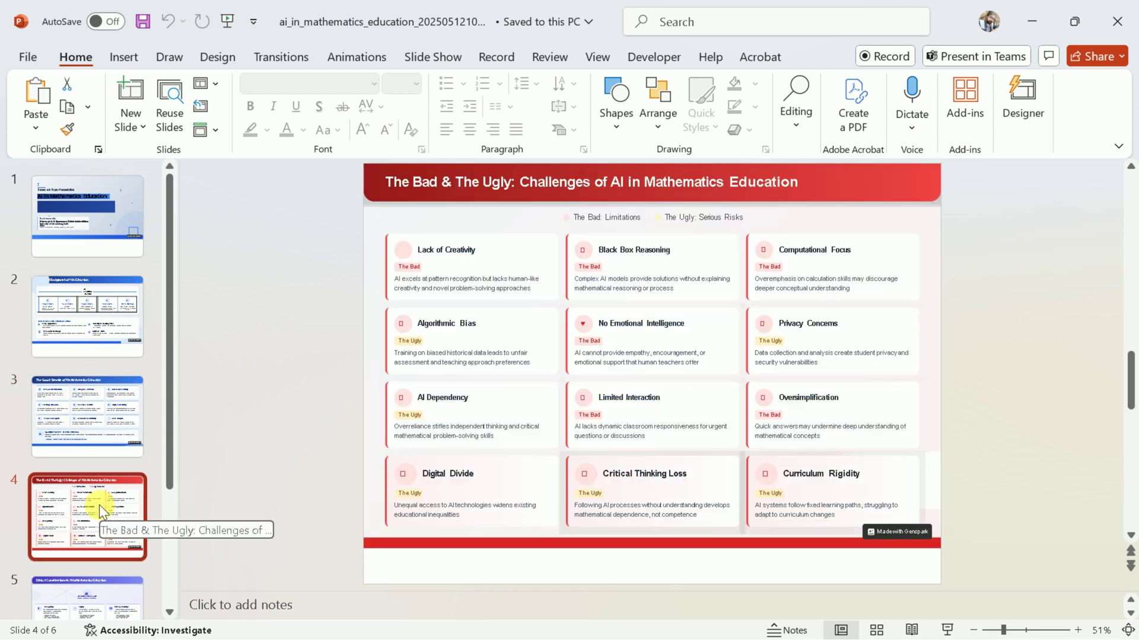
{"action": "scroll", "coordinate": [78, 424], "scroll_direction": "down", "scroll_amount": 1}
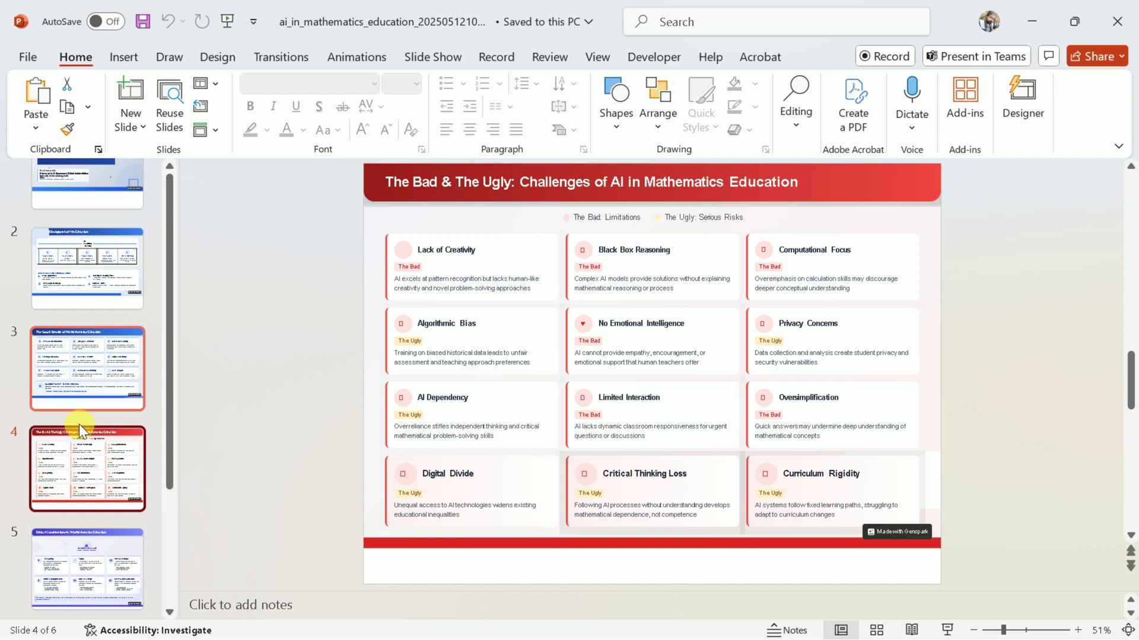
{"action": "scroll", "coordinate": [75, 502], "scroll_direction": "down", "scroll_amount": 1}
{"action": "left_click", "coordinate": [77, 496]}
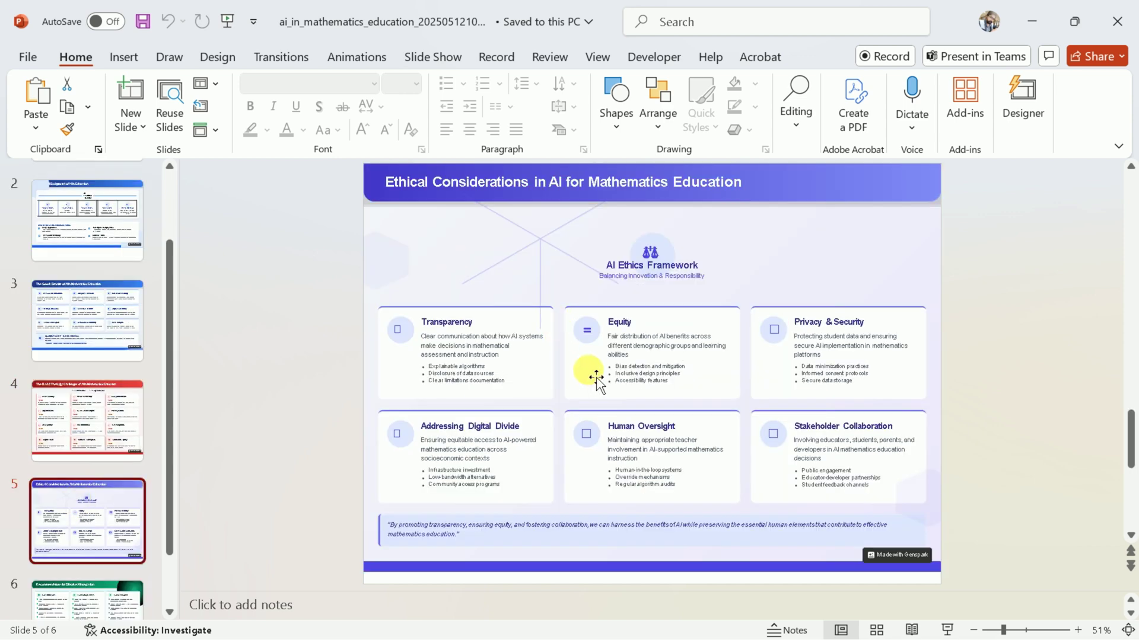
{"action": "scroll", "coordinate": [81, 437], "scroll_direction": "down", "scroll_amount": 1}
{"action": "left_click", "coordinate": [85, 553]}
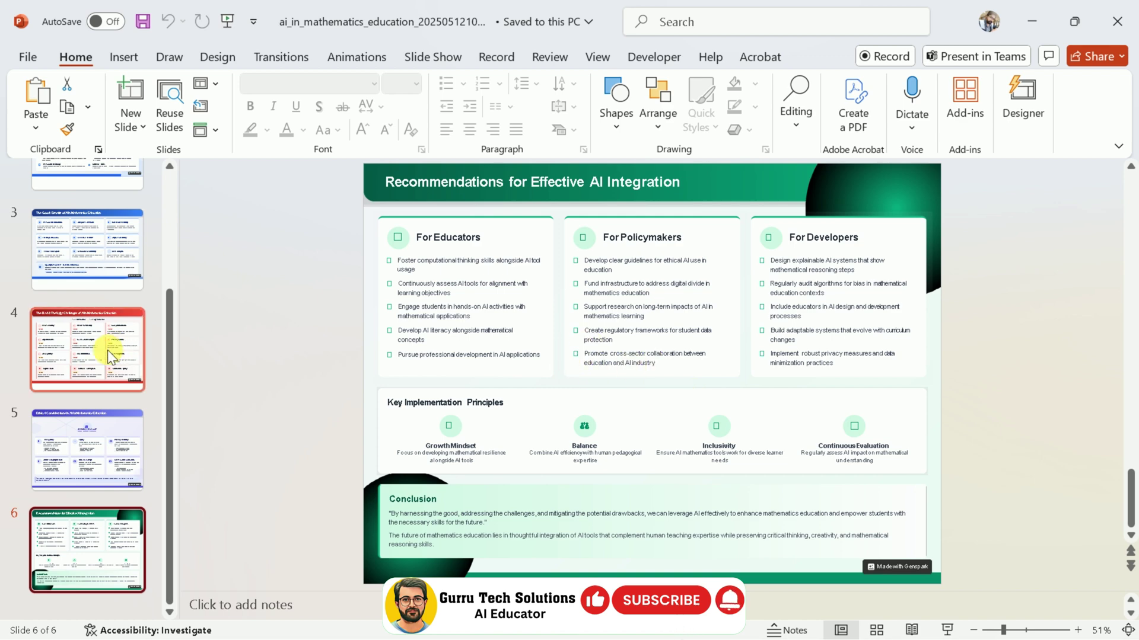
{"action": "left_click", "coordinate": [84, 278]}
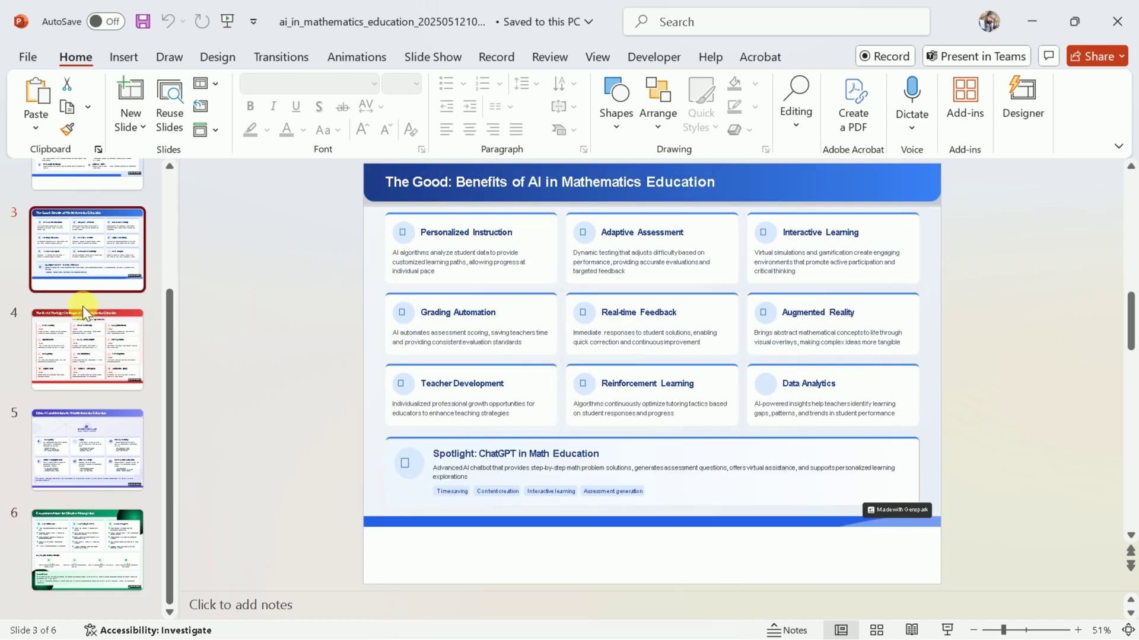
{"action": "scroll", "coordinate": [82, 306], "scroll_direction": "up", "scroll_amount": 3}
{"action": "scroll", "coordinate": [101, 366], "scroll_direction": "down", "scroll_amount": 1}
{"action": "scroll", "coordinate": [101, 366], "scroll_direction": "down", "scroll_amount": 1}
{"action": "scroll", "coordinate": [99, 345], "scroll_direction": "down", "scroll_amount": 1}
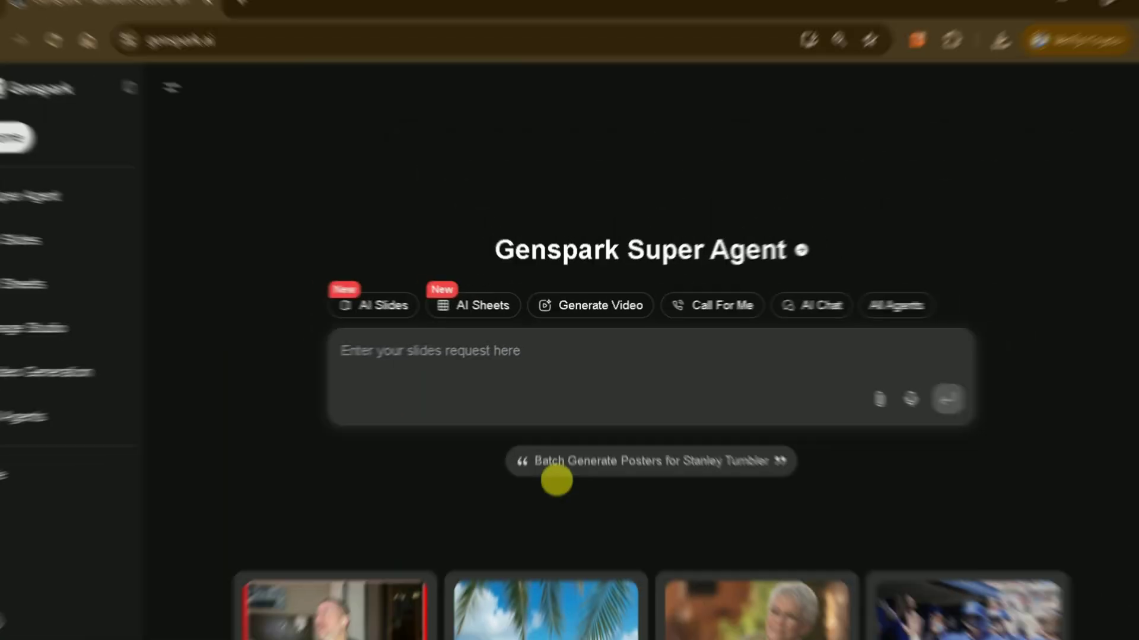
- View the pricing plans and highlight the Free plan's 200 credits/day and limited access lines
{"action": "left_click", "coordinate": [422, 314]}
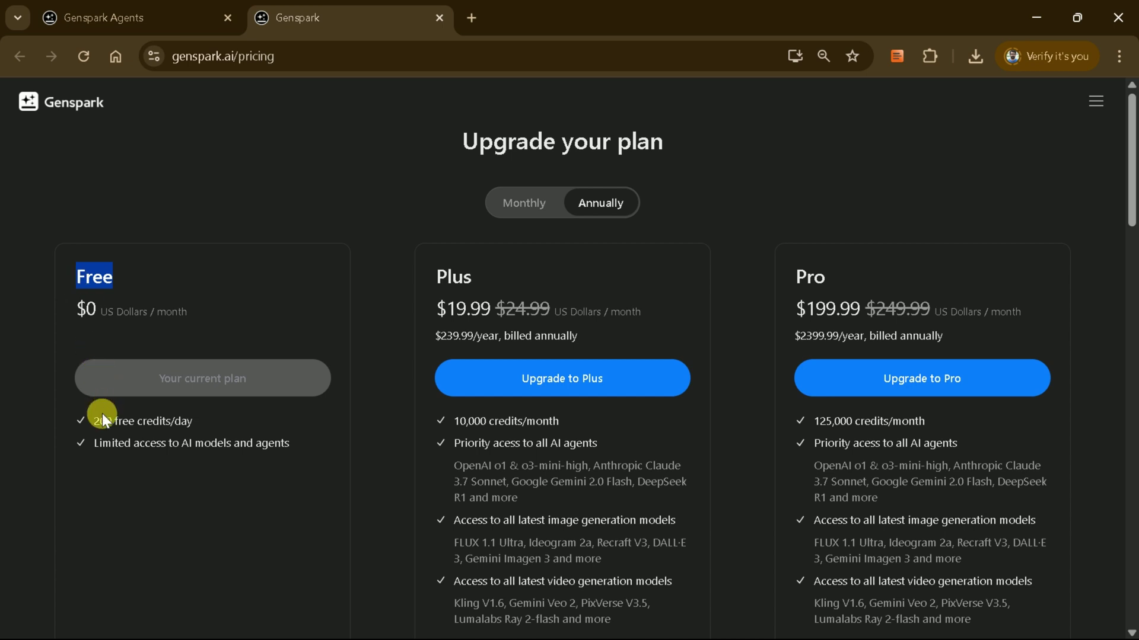
{"action": "left_click_drag", "start_coordinate": [94, 422], "coordinate": [178, 432]}
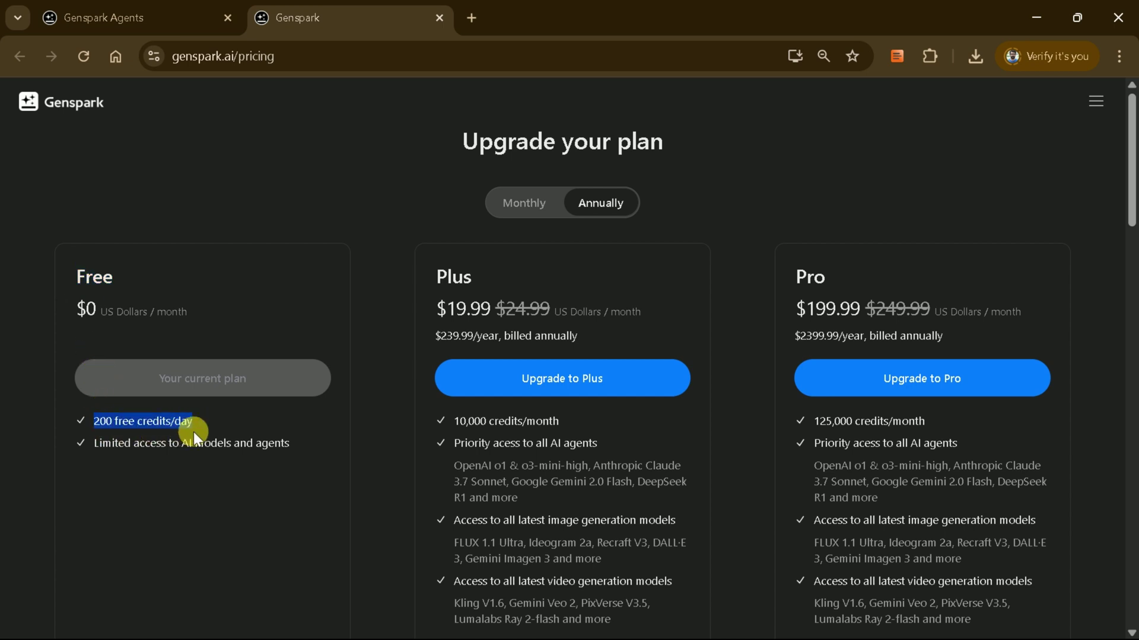
{"action": "left_click_drag", "start_coordinate": [270, 443], "coordinate": [113, 447]}
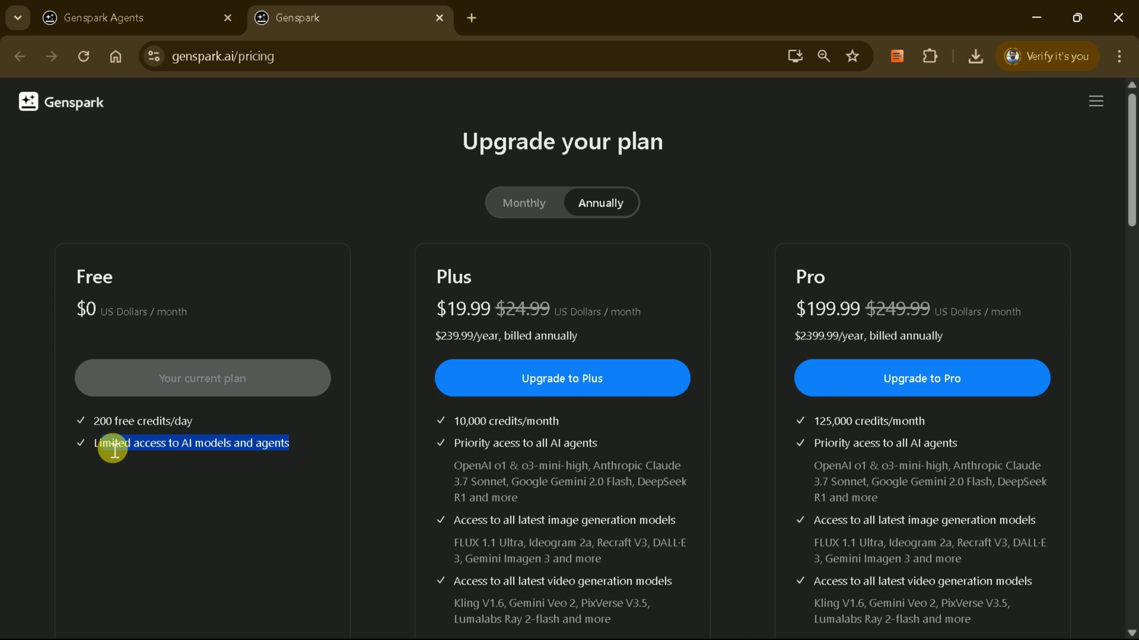
{"action": "left_click", "coordinate": [85, 440]}
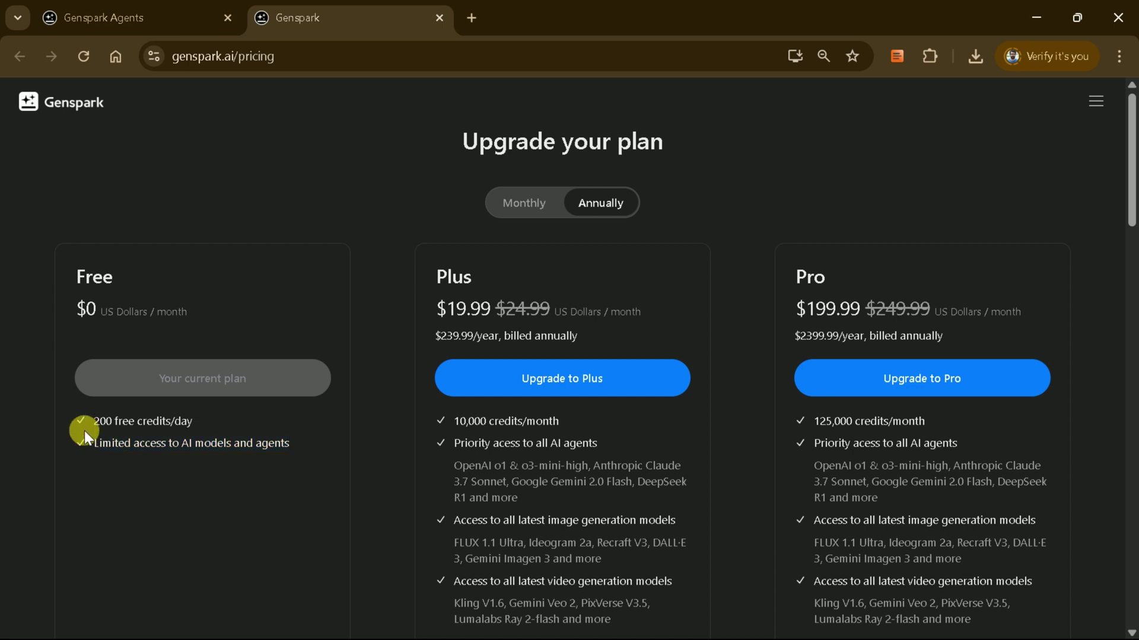
{"action": "left_click_drag", "start_coordinate": [88, 419], "coordinate": [211, 424]}
{"action": "left_click", "coordinate": [211, 411]}
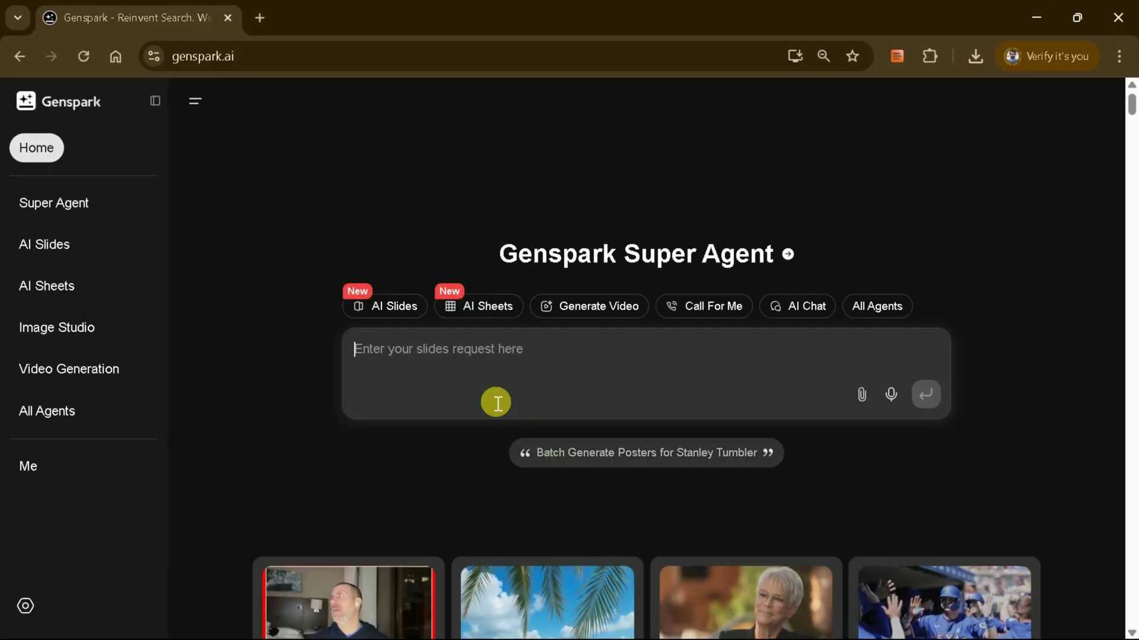
- Choose AI Slides from the home prompt to ready an empty slides request box
{"action": "left_click", "coordinate": [415, 308]}
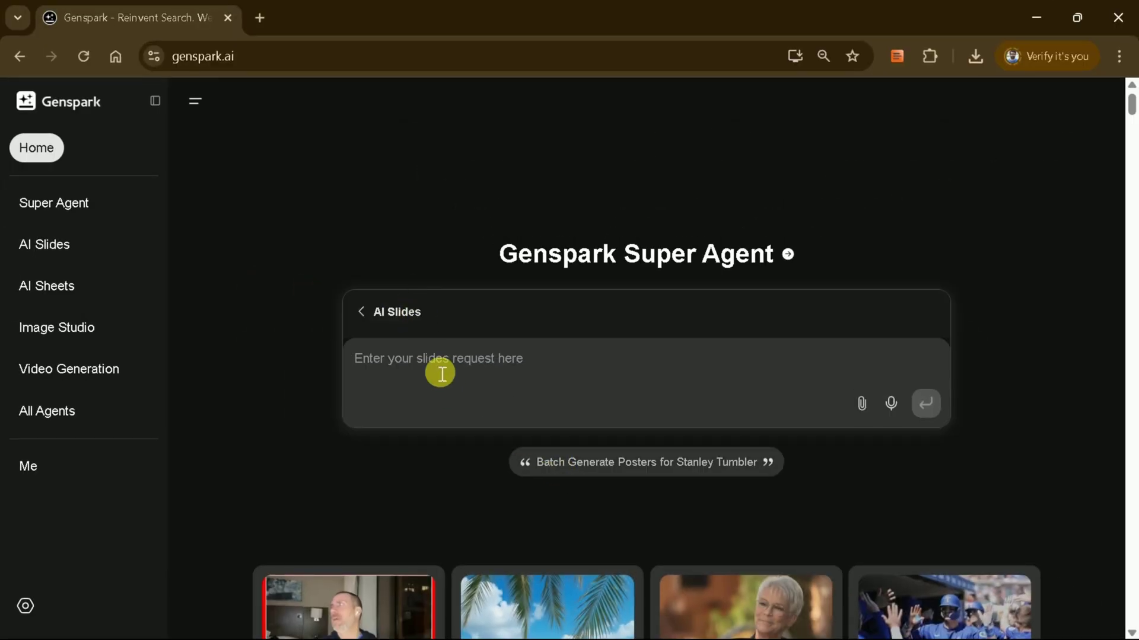